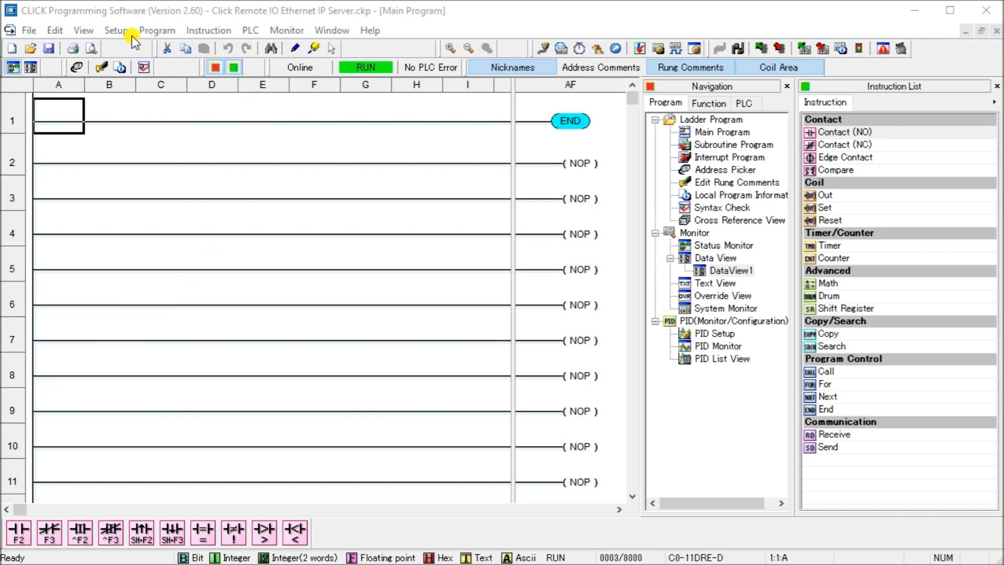
Open the system configuration and review the installed modules and their assigned I/O addresses.
left_click(116, 30)
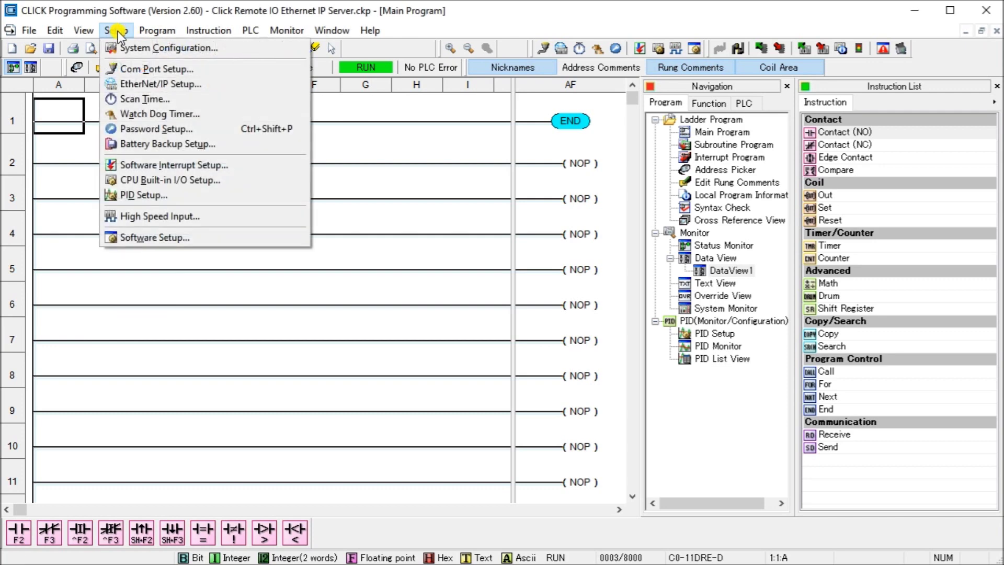
left_click(143, 49)
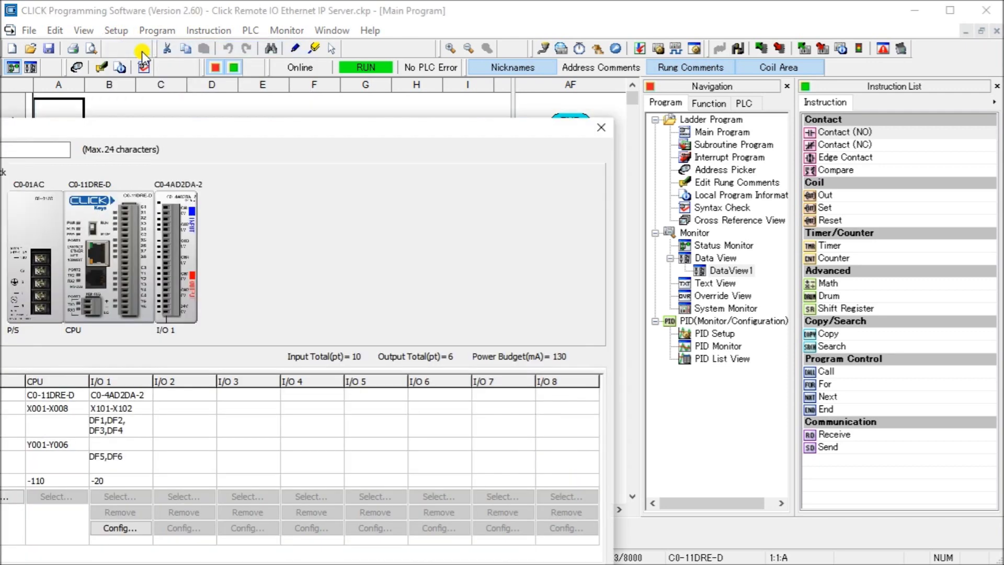
left_click_drag(140, 129, 263, 61)
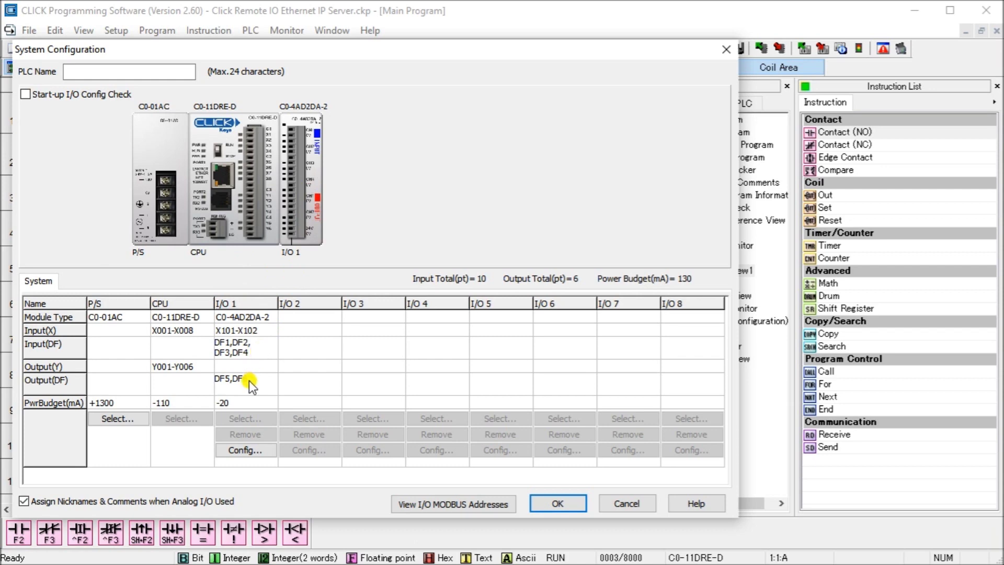
Examine the input and output ranges, scaling and data registers of the C0-4AD2DA-2 analog module, then close the configuration without changes.
left_click(244, 452)
left_click_drag(175, 102, 225, 42)
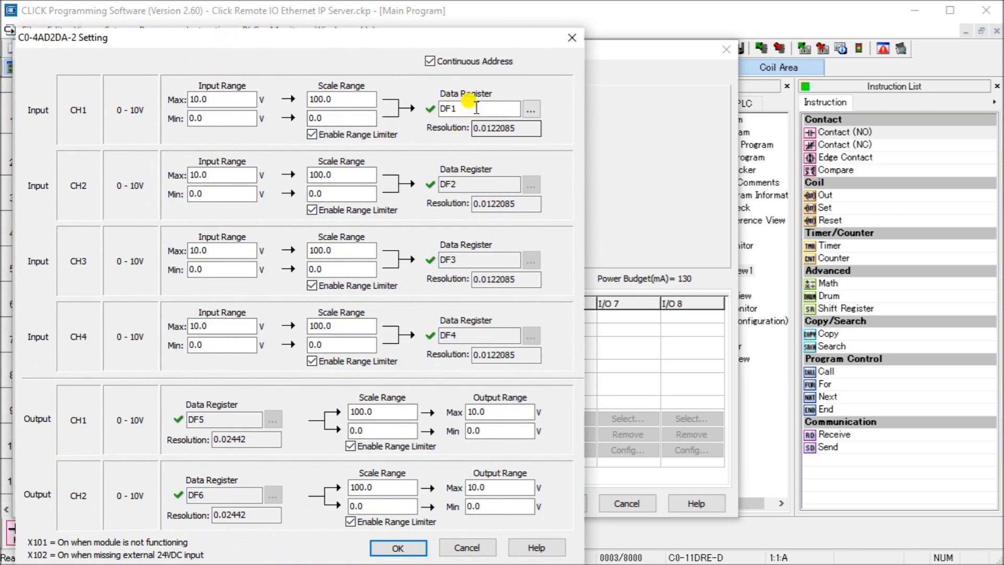
left_click(473, 430)
left_click(332, 117)
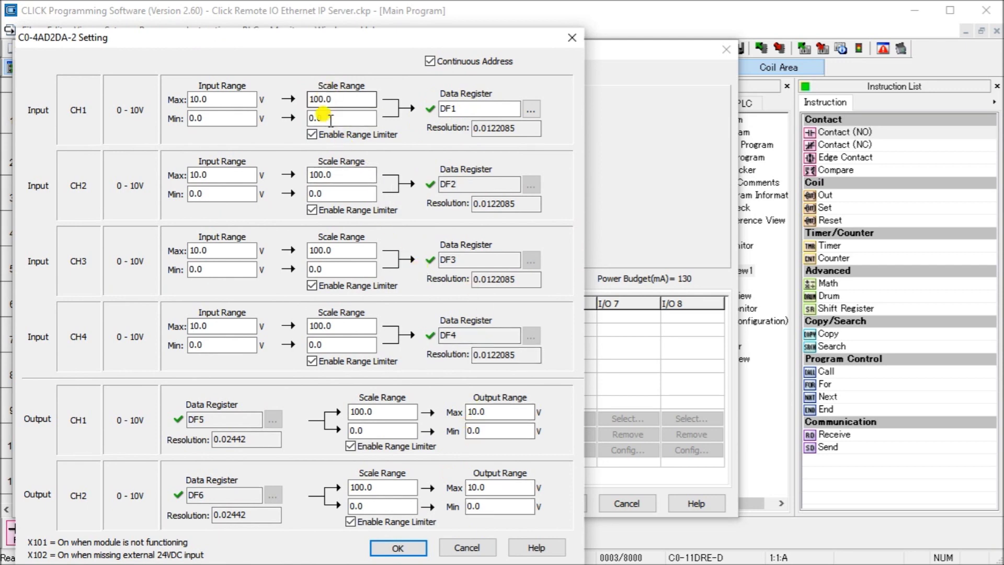
left_click(335, 100)
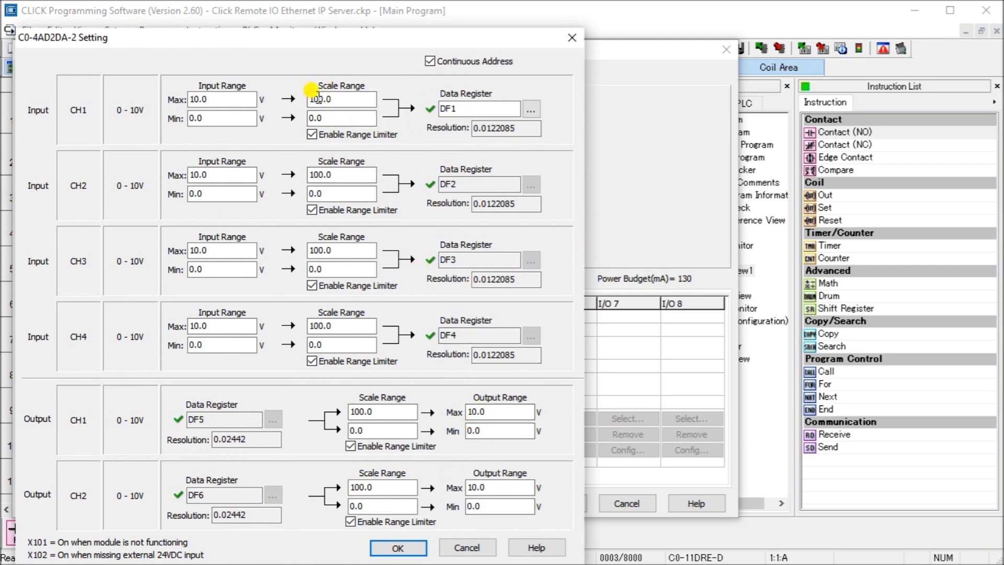
left_click(462, 547)
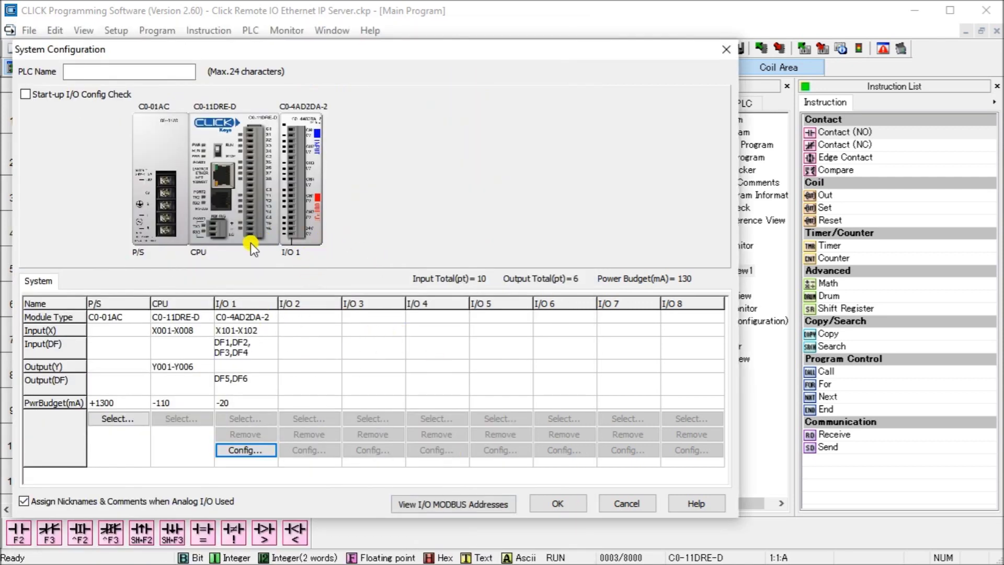
left_click(622, 506)
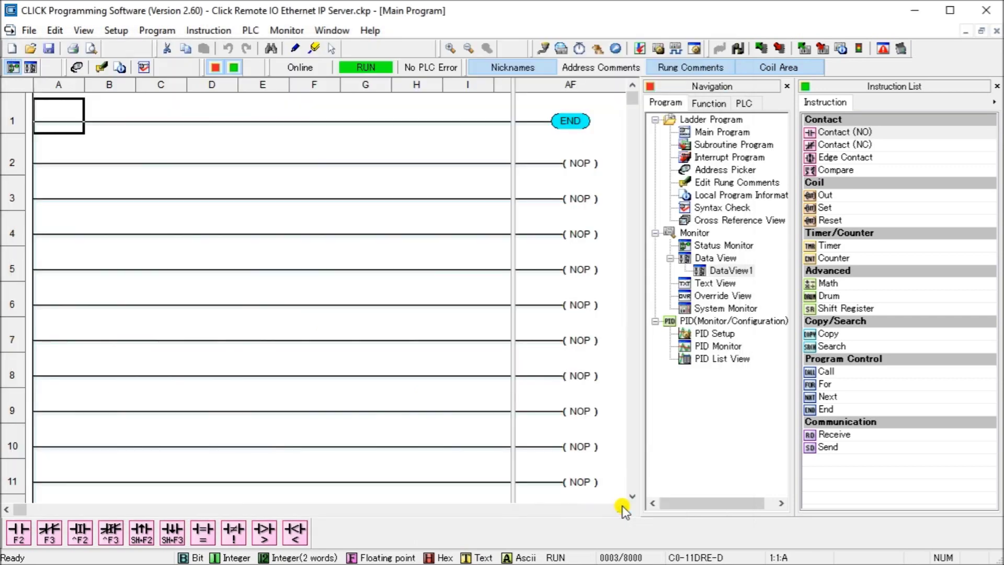
Recheck the module layout in the system configuration and close it without changes.
left_click(121, 28)
left_click(121, 51)
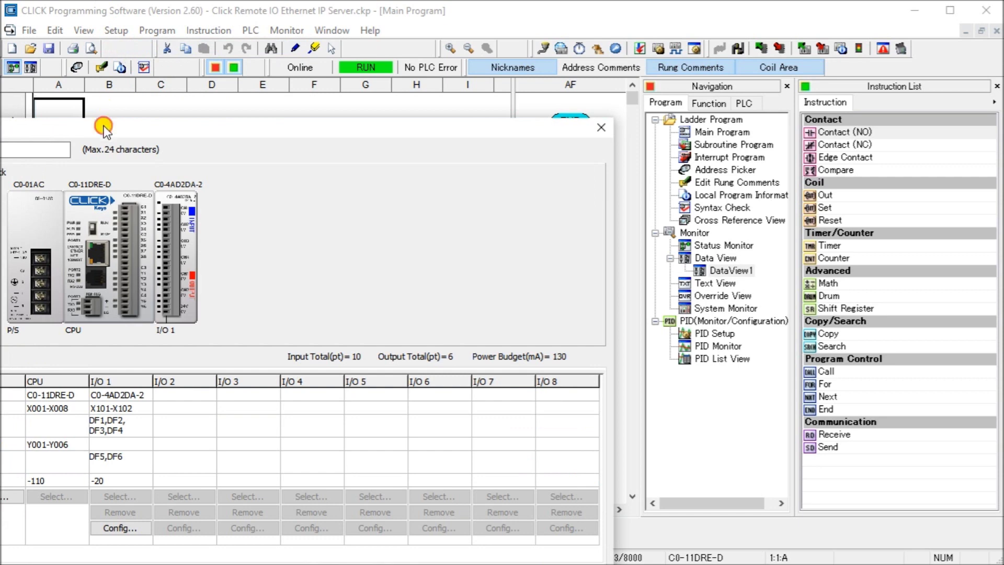
left_click_drag(104, 126, 218, 34)
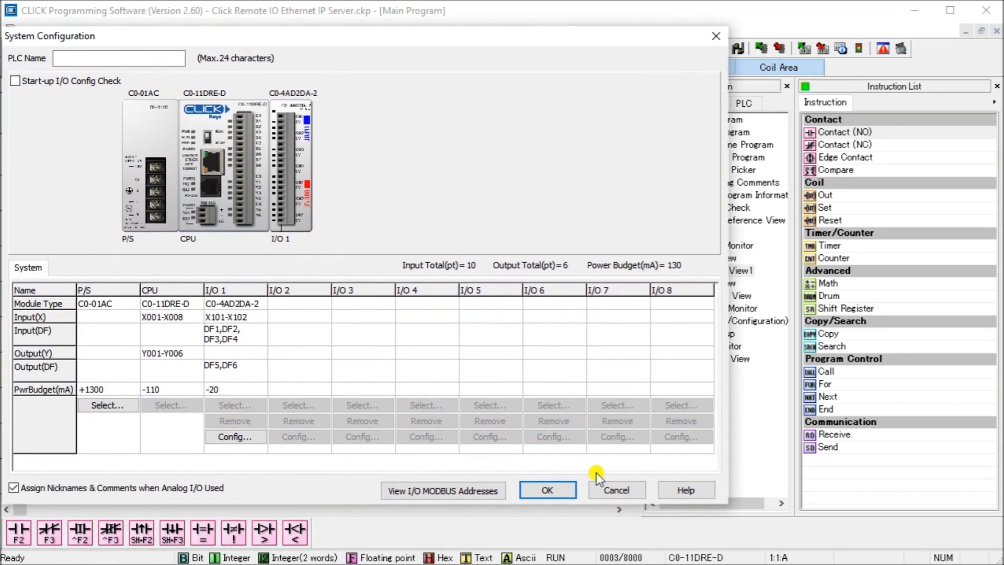
left_click(611, 490)
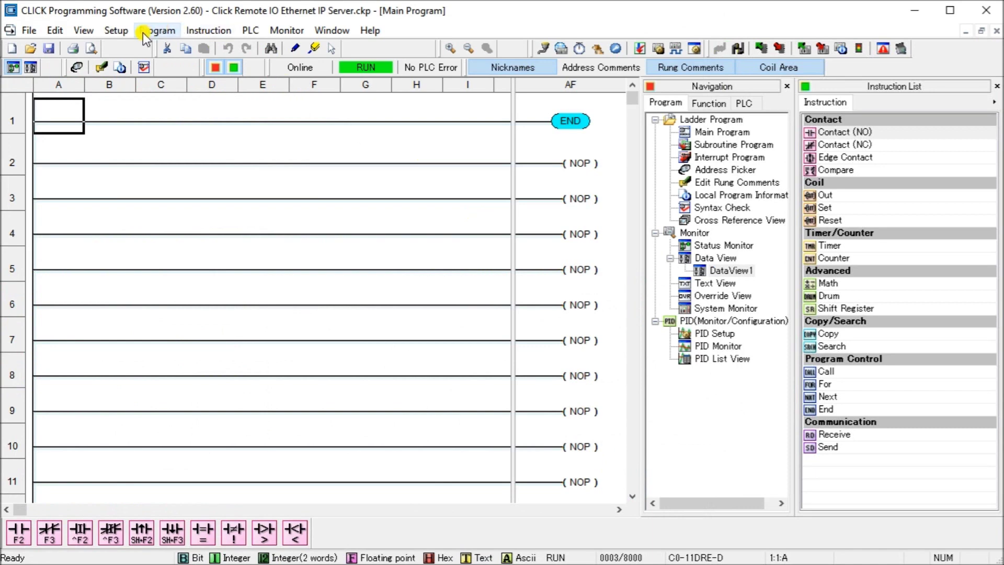
Review the Ethernet settings of Port 1 in the COM port setup and close it without changes.
left_click(122, 34)
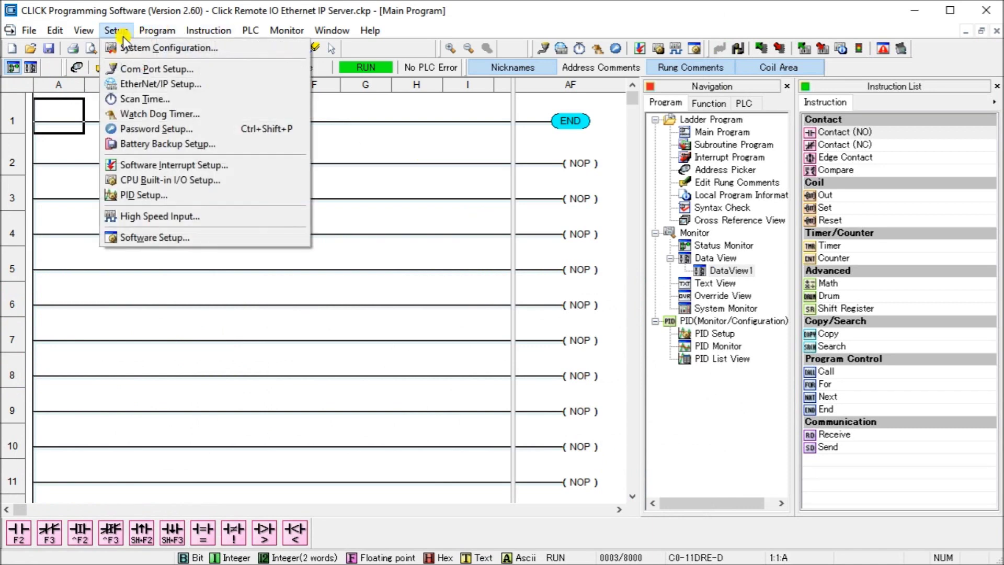
left_click(122, 68)
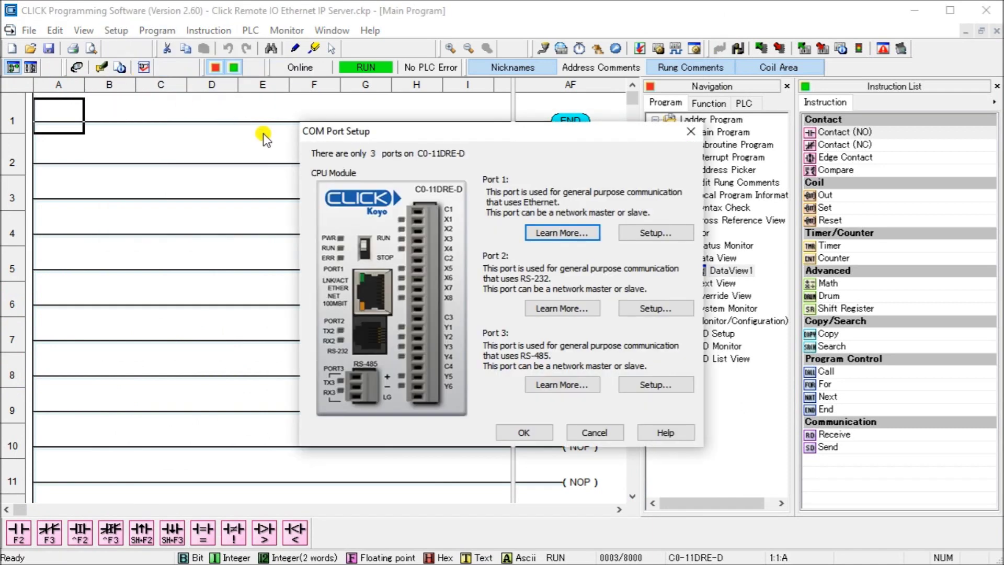
left_click_drag(526, 138, 310, 123)
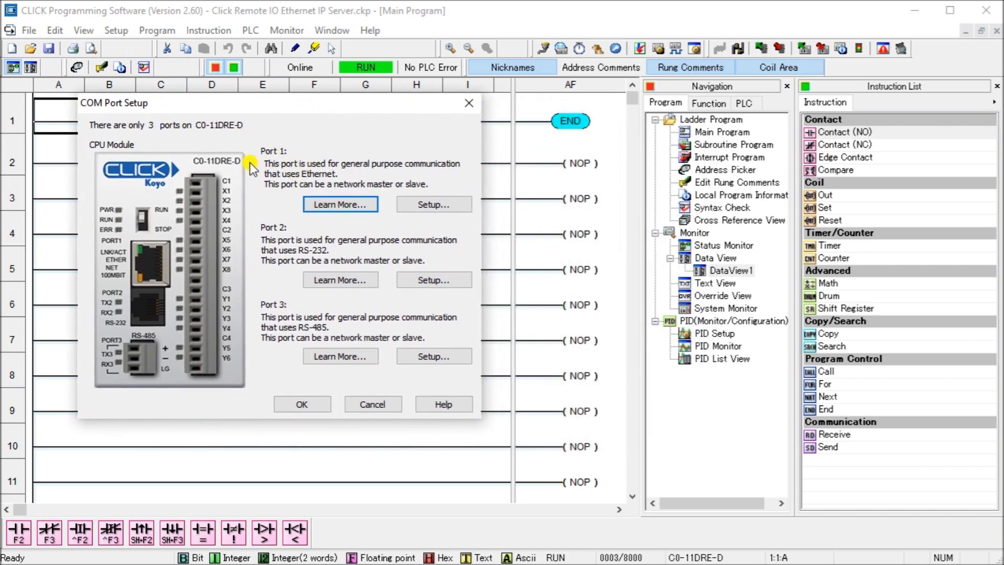
left_click(443, 210)
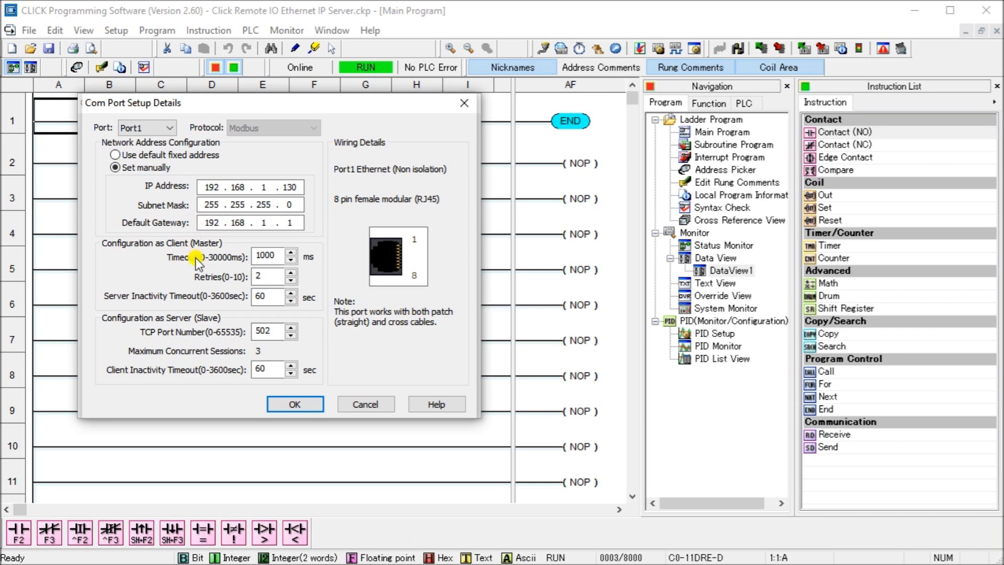
left_click(375, 404)
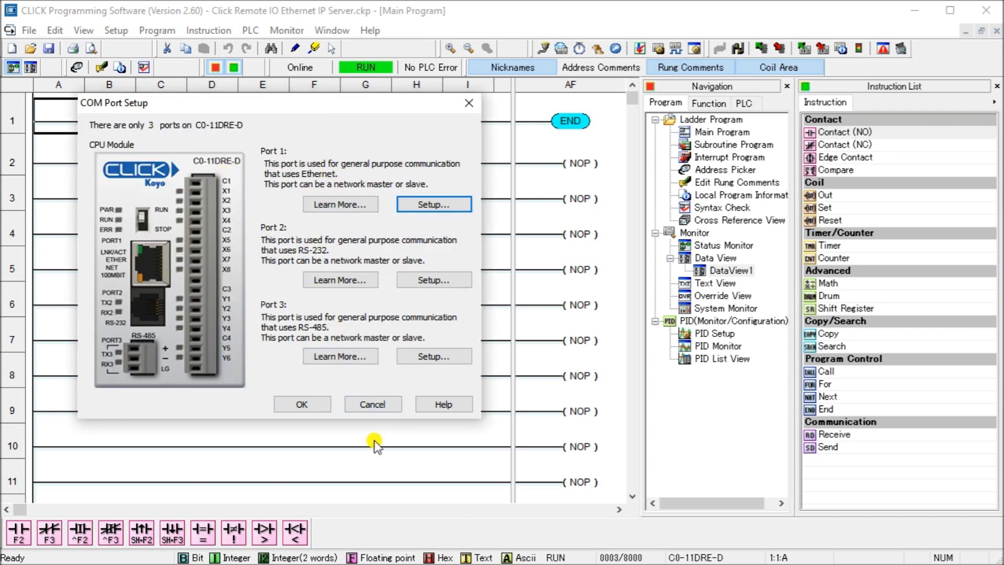
left_click(376, 406)
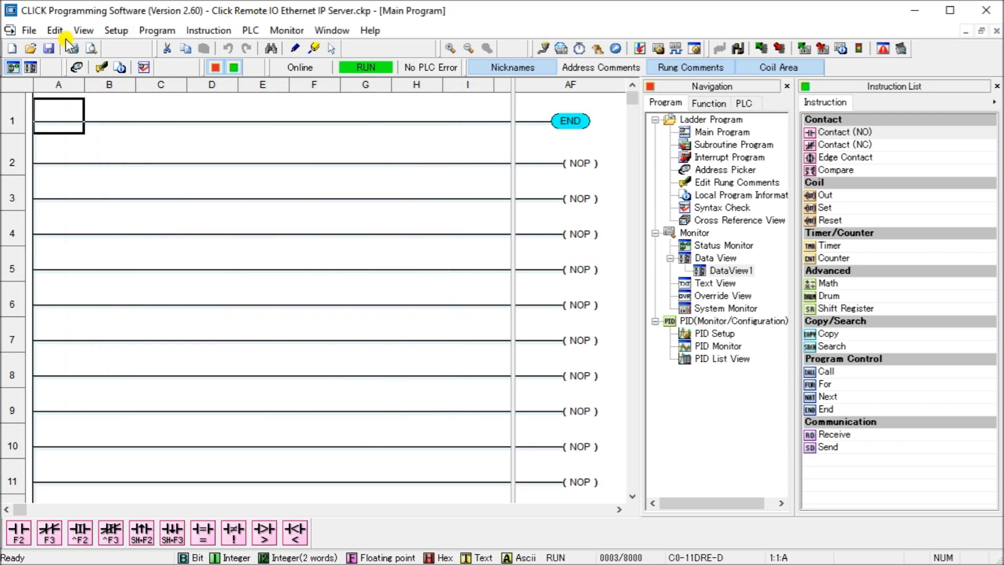
Examine the EtherNet/IP adapter's input and output connection points and data blocks for Connection1 and Connection2.
left_click(125, 32)
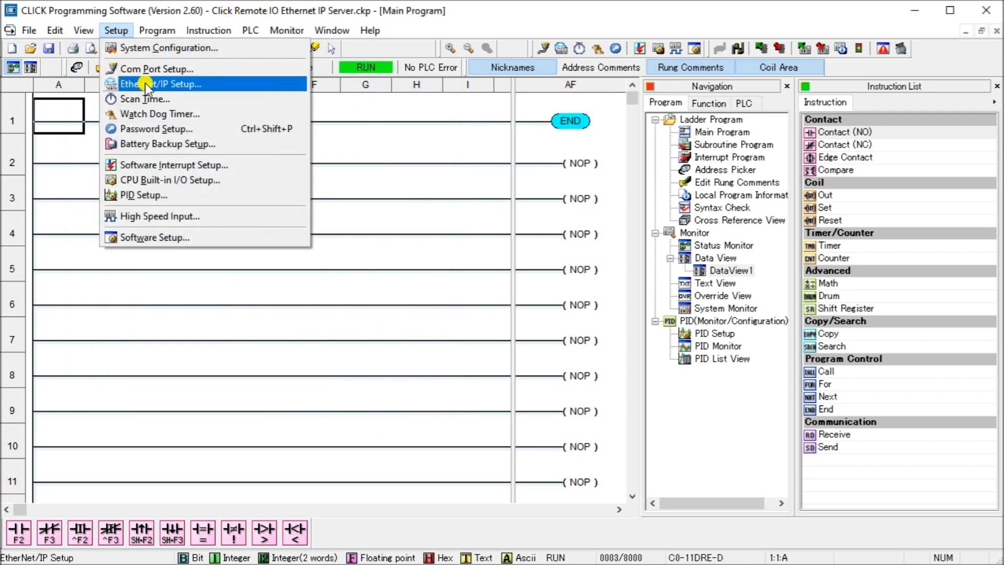
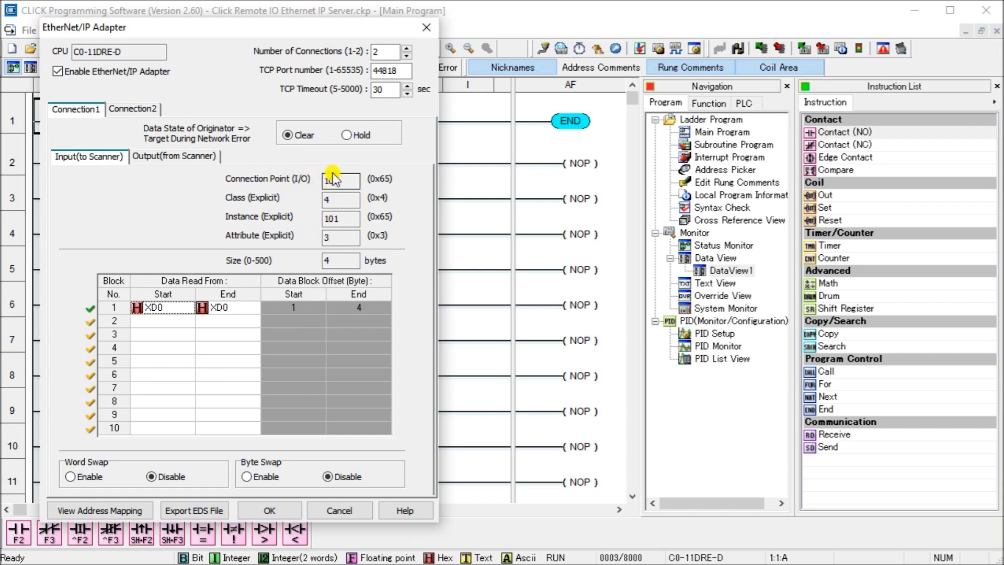
left_click(359, 181)
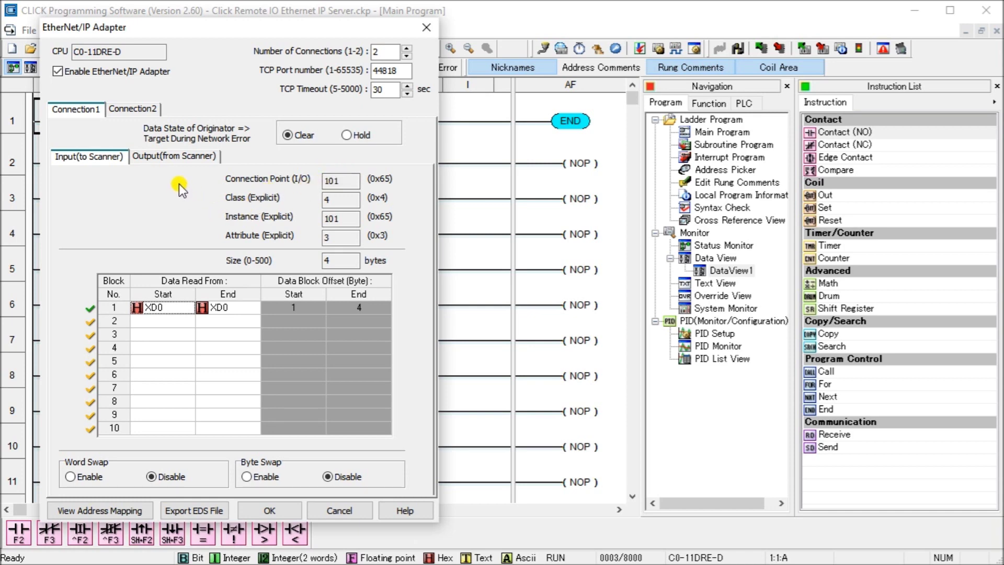
left_click(181, 156)
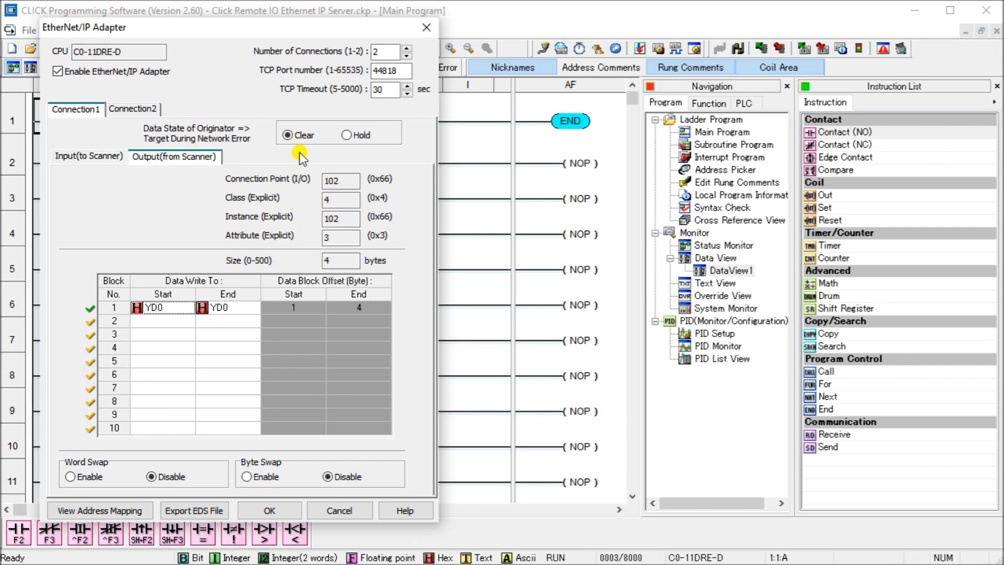
left_click(142, 109)
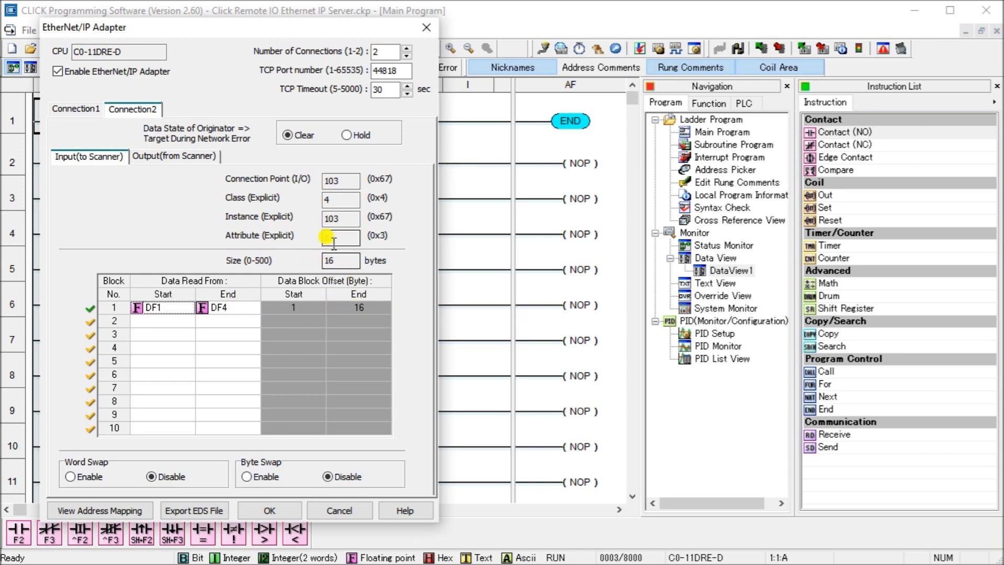
left_click(158, 154)
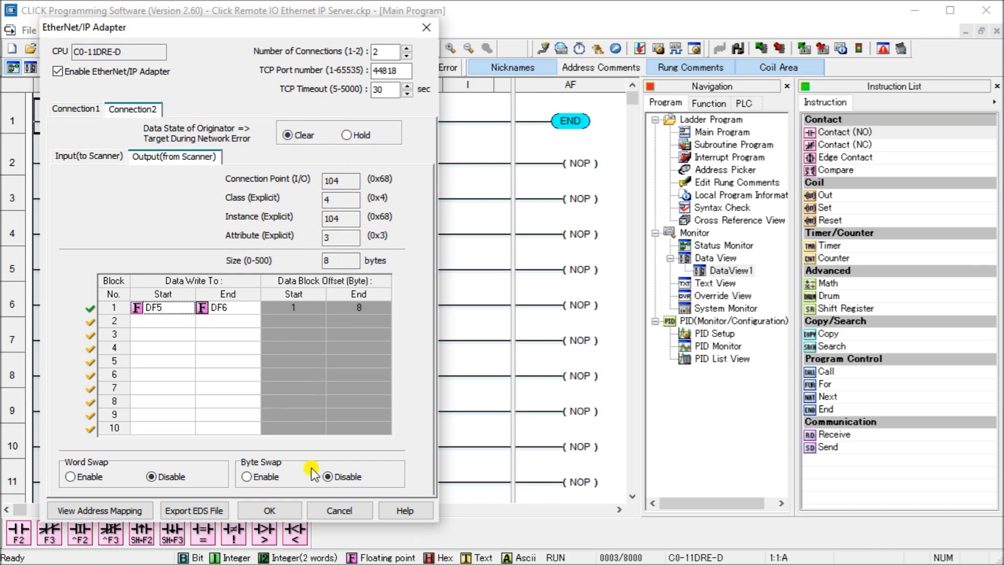
Review the address mapping of the EtherNet/IP connections and accept the adapter setup.
left_click(116, 512)
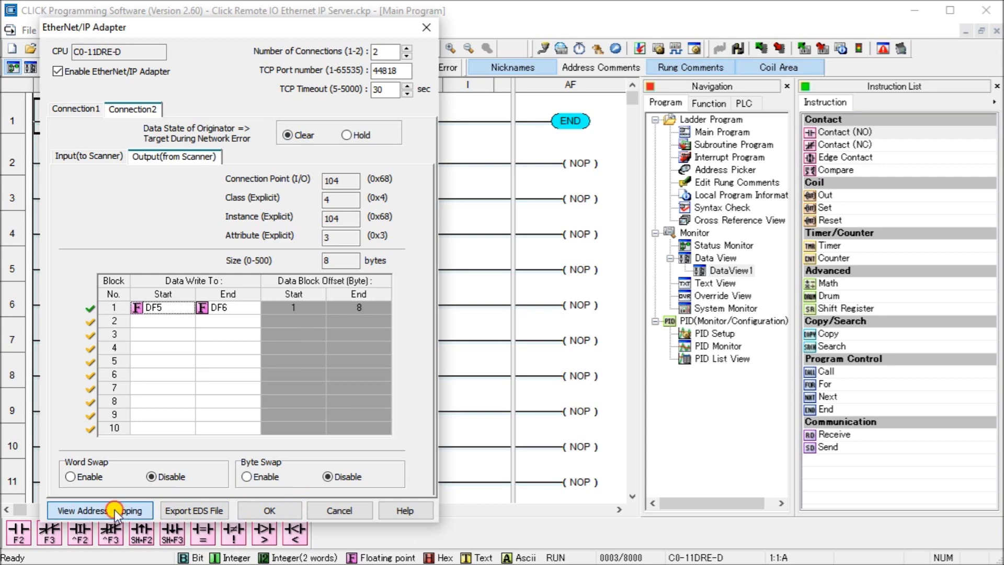
left_click_drag(134, 84, 190, 30)
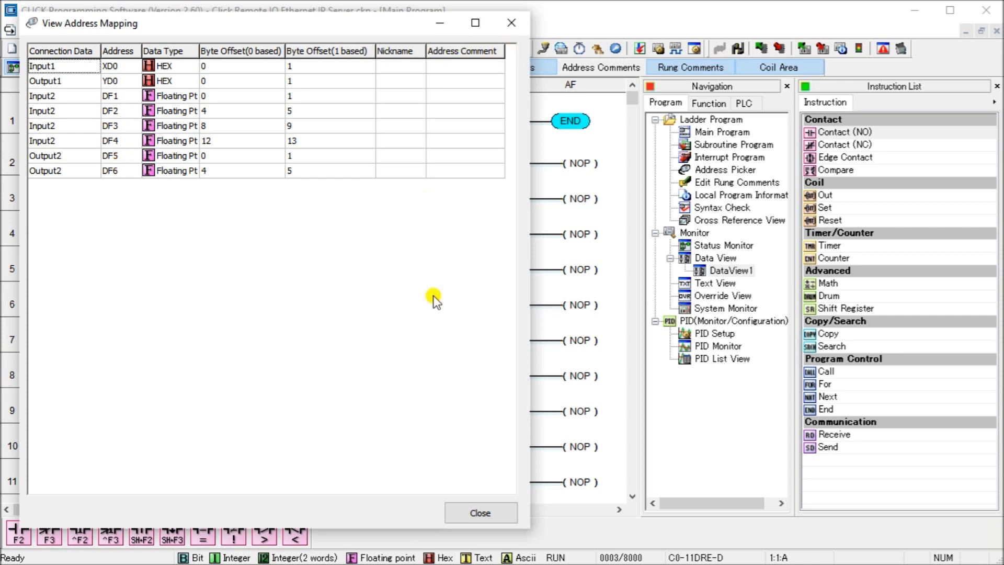
left_click(497, 518)
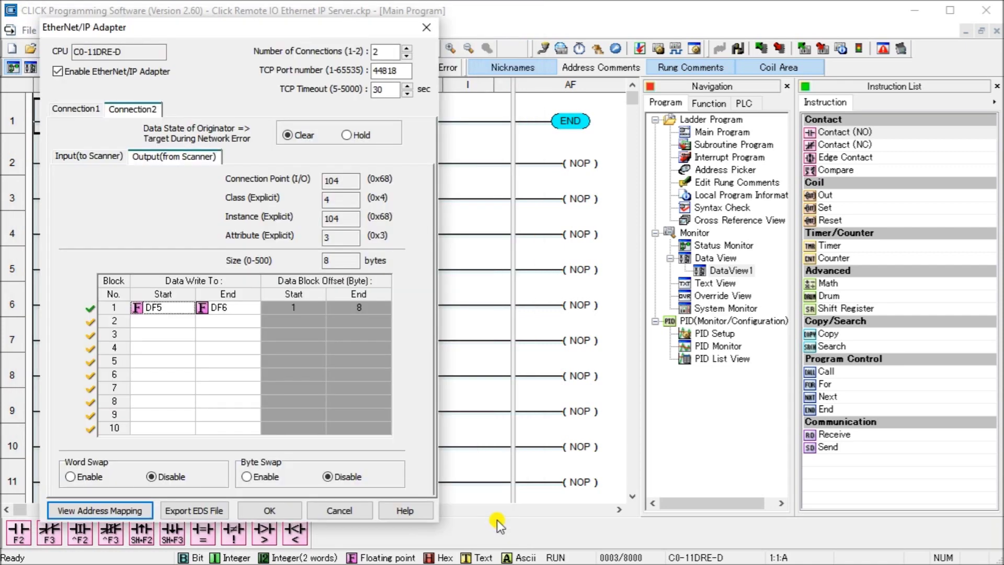
left_click(287, 510)
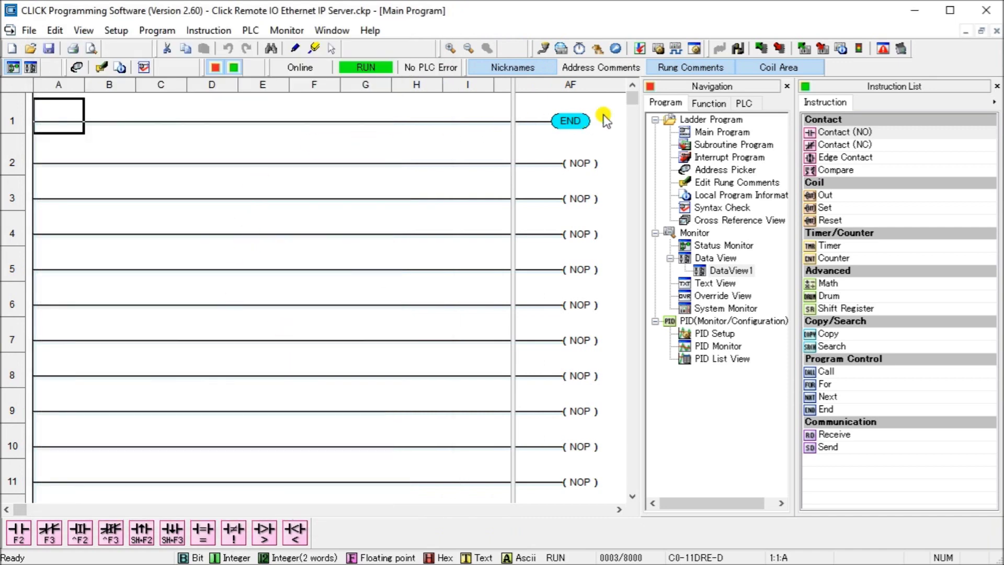
Write the project, including its project file, into the PLC as a RUN time edit.
left_click(820, 50)
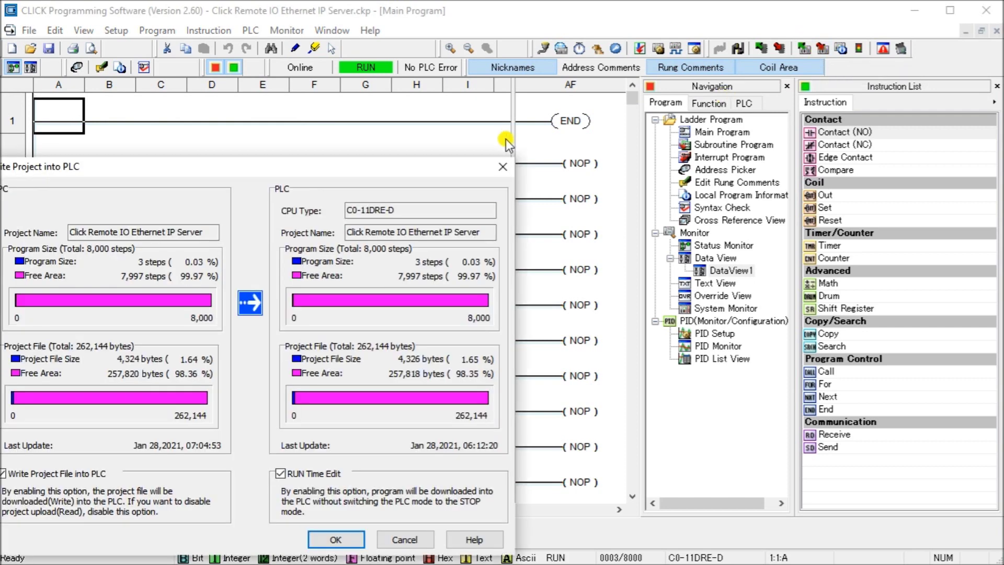
left_click_drag(275, 173, 321, 116)
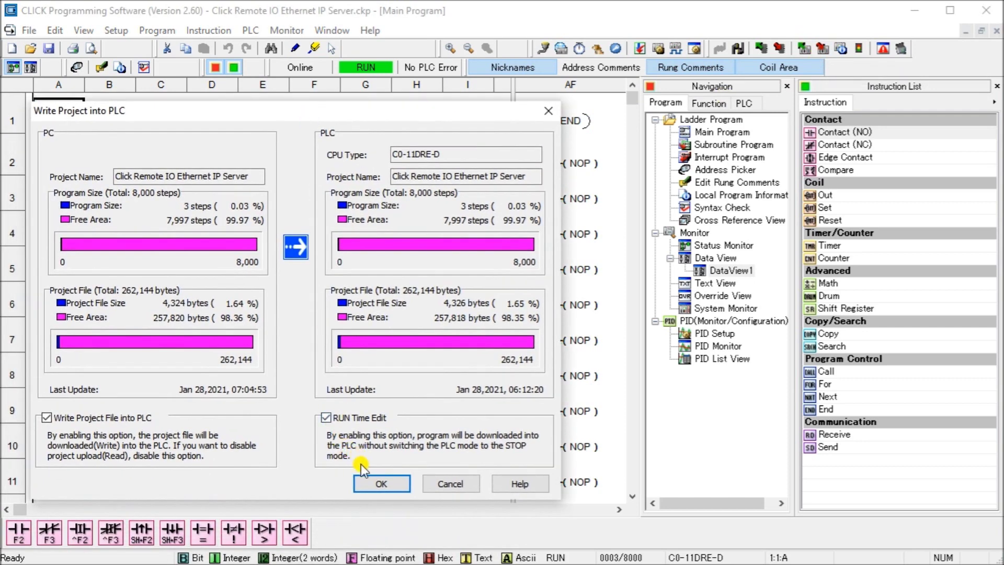
left_click(371, 482)
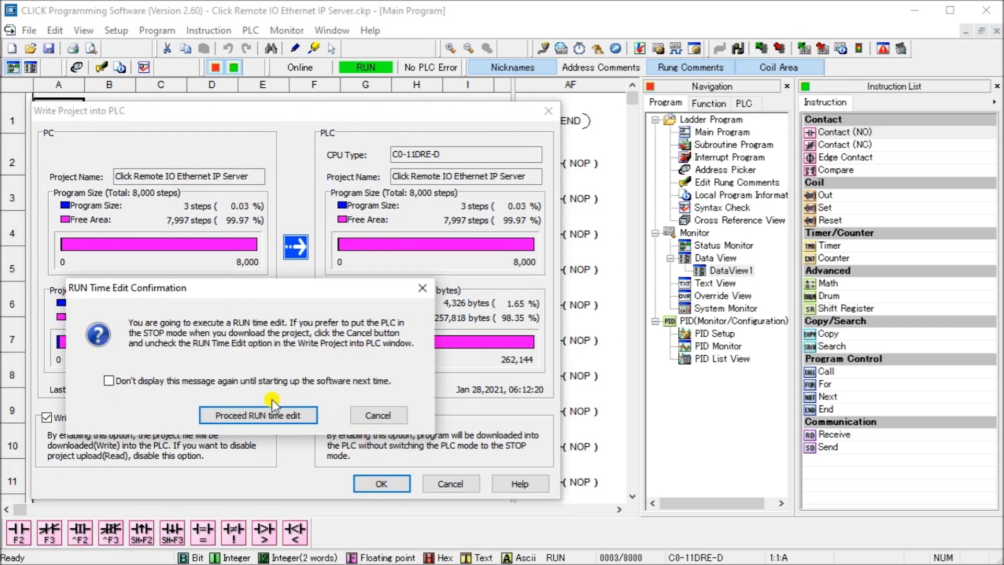
left_click(259, 413)
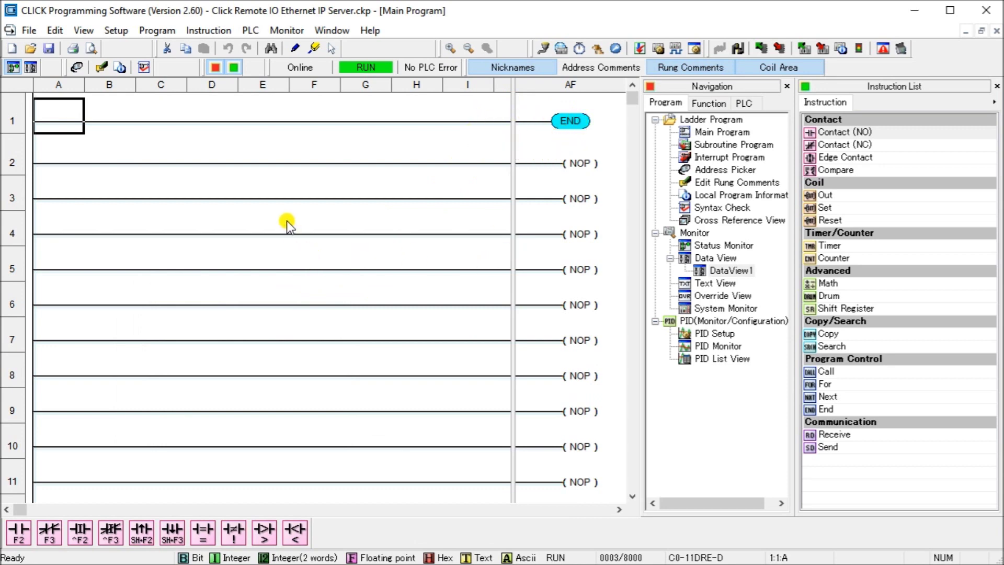
Check the PLC's current, minimum and maximum scan times and its scan mode.
left_click(116, 31)
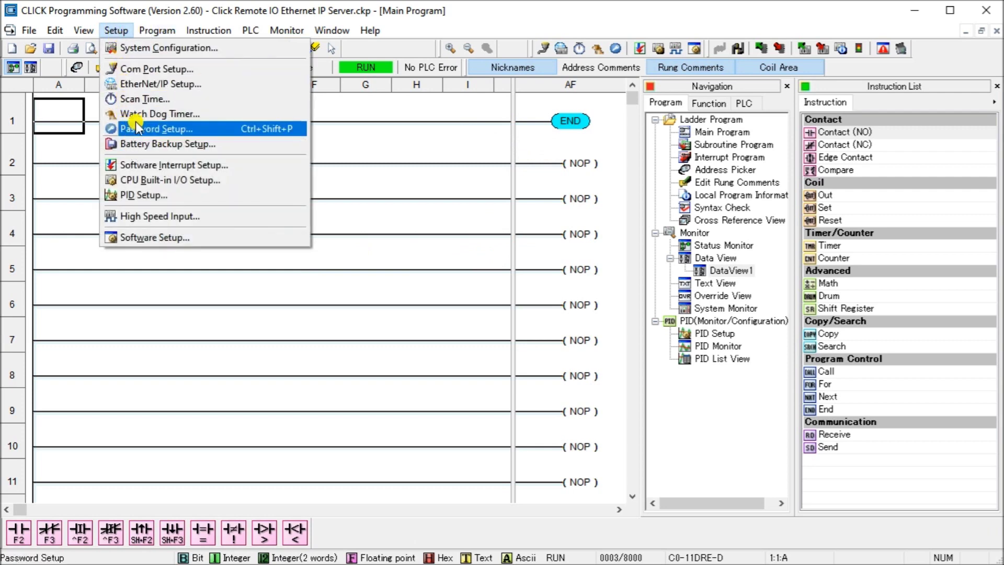
left_click(137, 100)
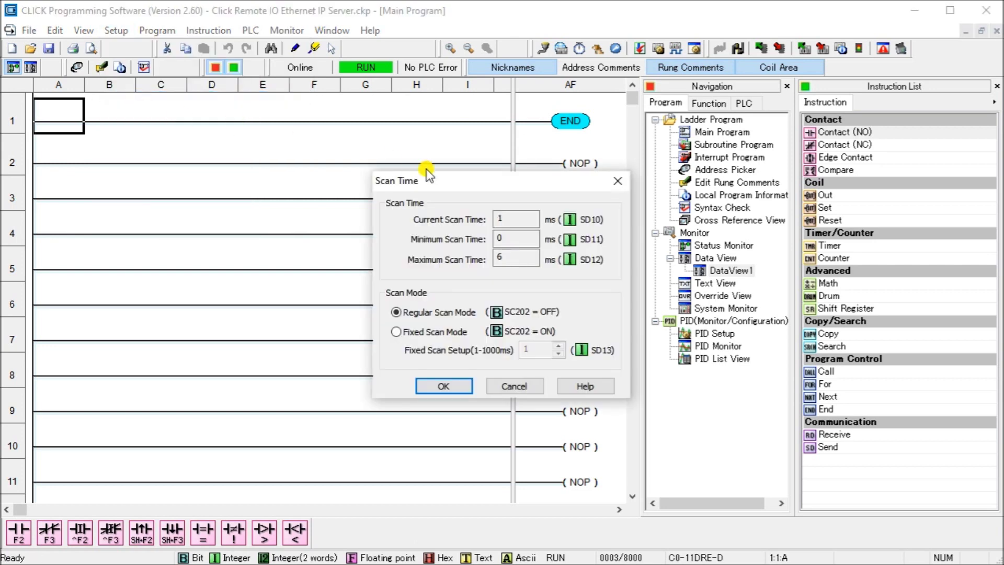
left_click_drag(445, 180, 141, 181)
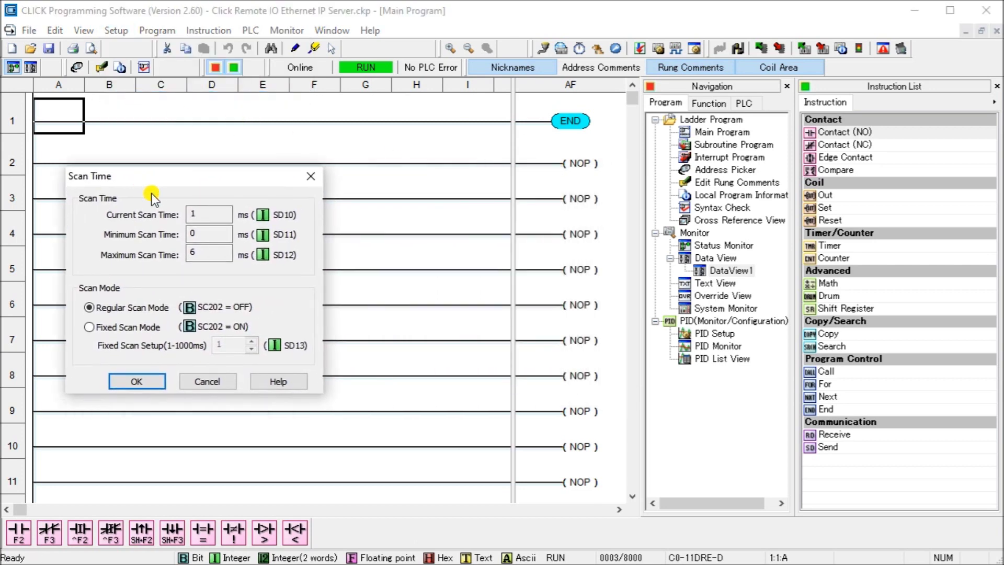
left_click(212, 213)
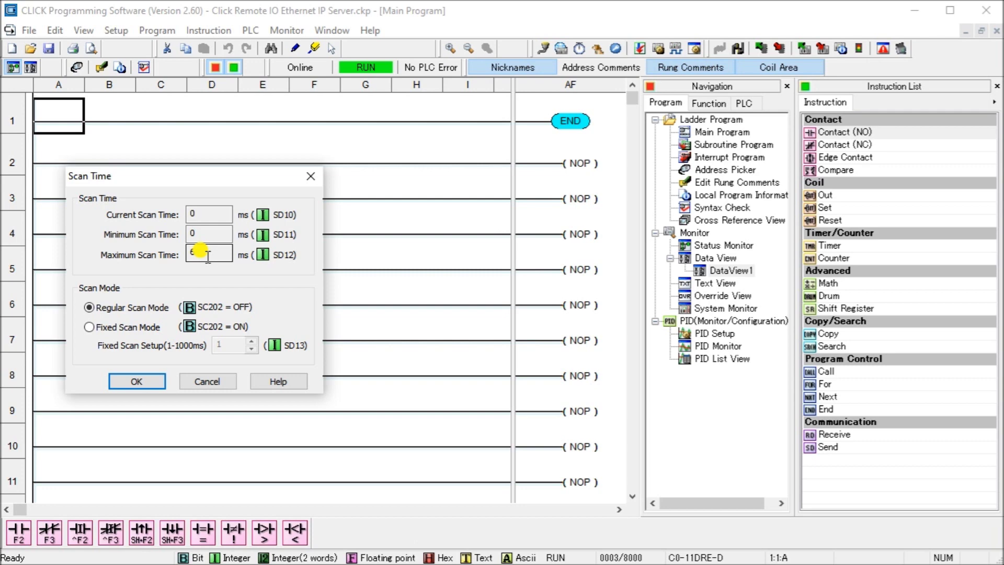
Close the scan time readout, switch to Productivity Suite and display the CPU rack in the hardware configuration.
left_click(211, 387)
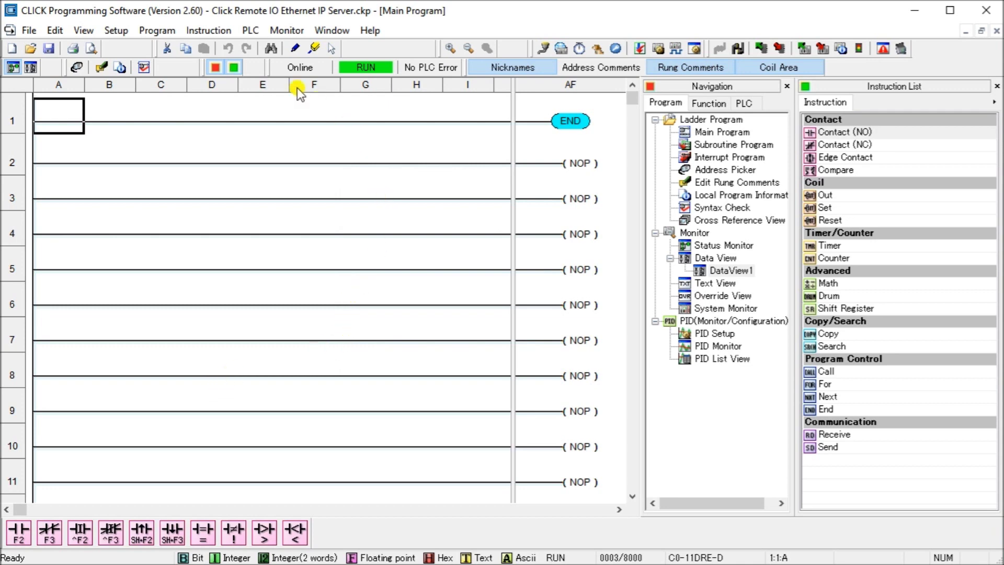
left_click(234, 67)
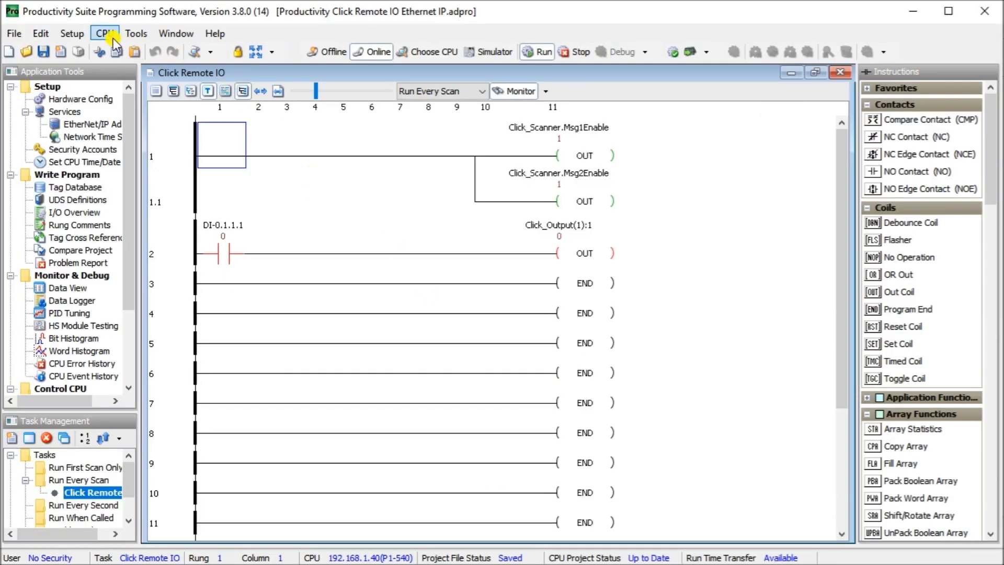
left_click(80, 38)
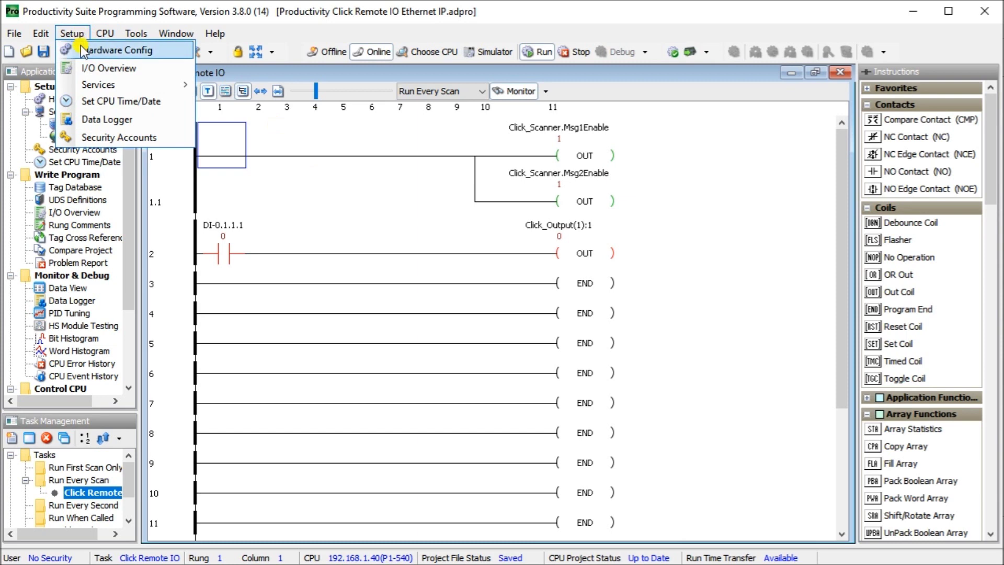
left_click(82, 48)
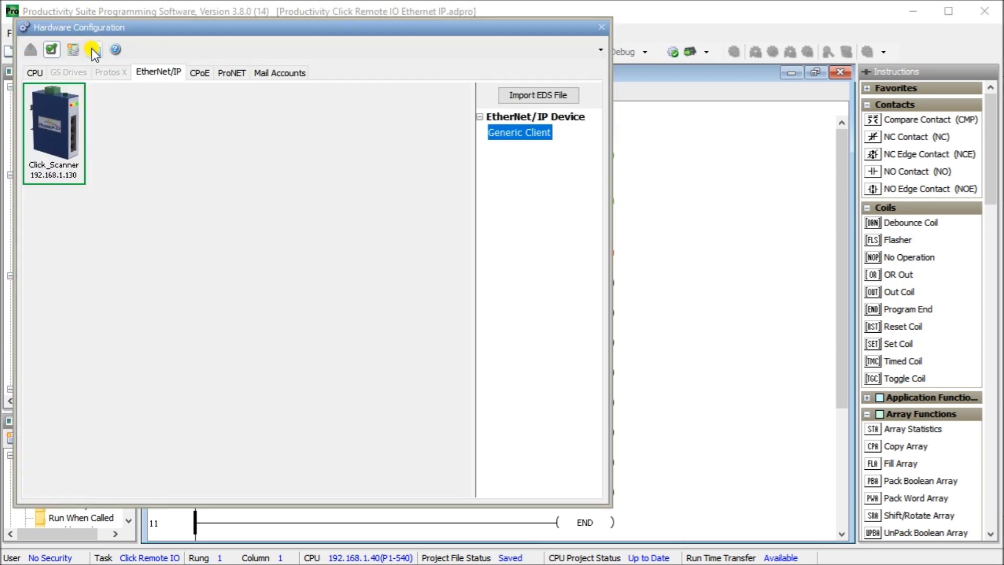
left_click(34, 73)
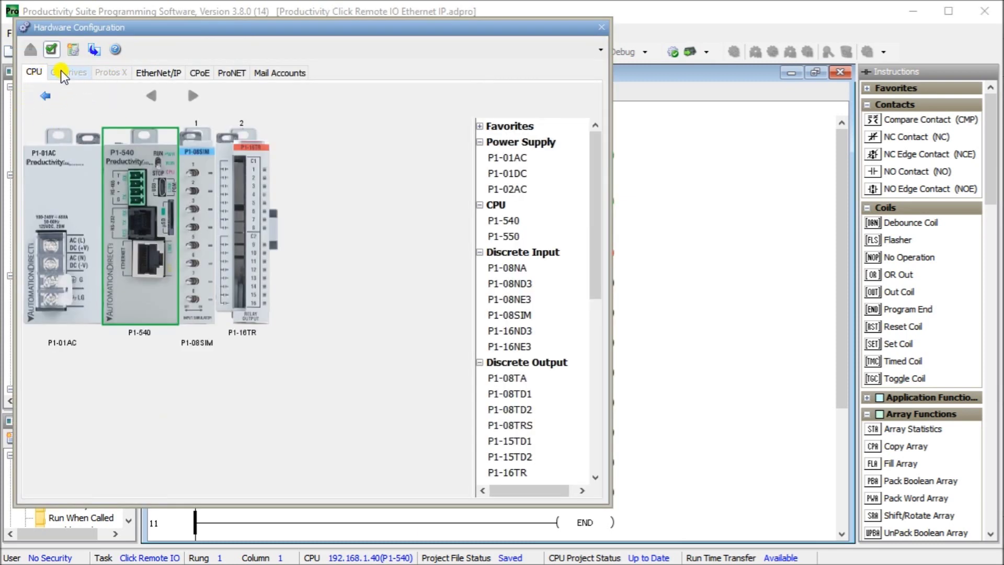
Review the P1-540 CPU module's options and its Ethernet port's TCP/IP settings, and accept the module setup.
double_click(149, 263)
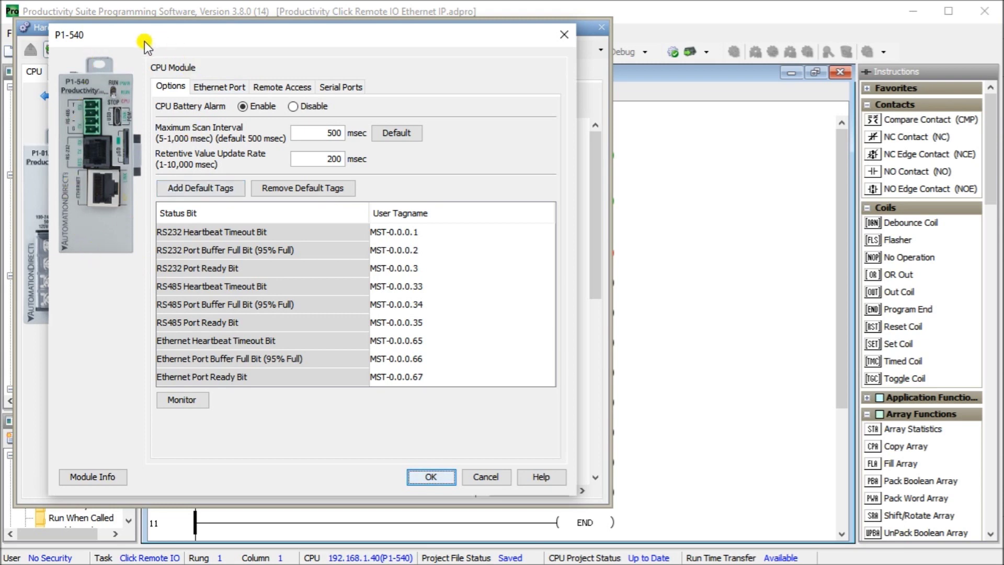
left_click(213, 90)
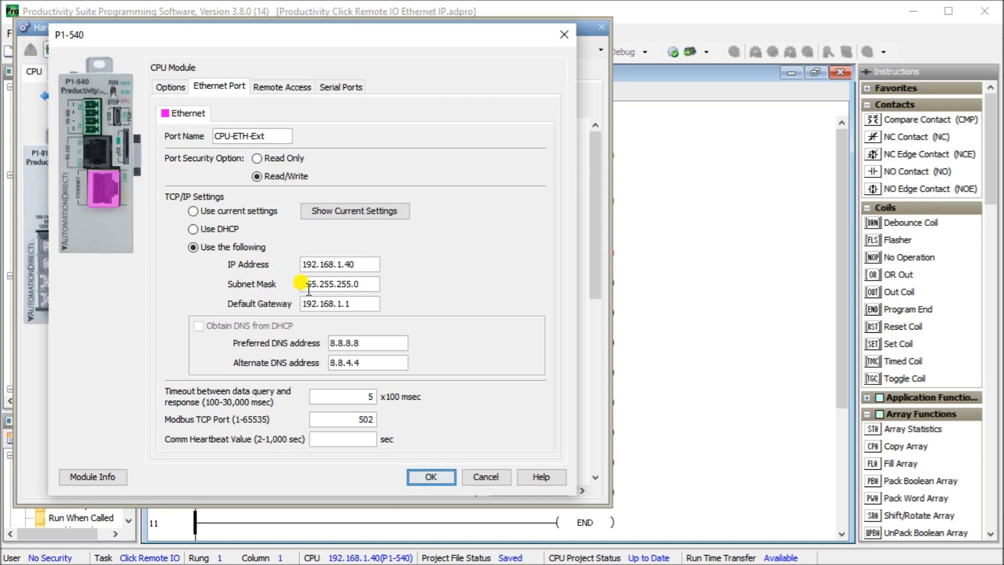
left_click(359, 289)
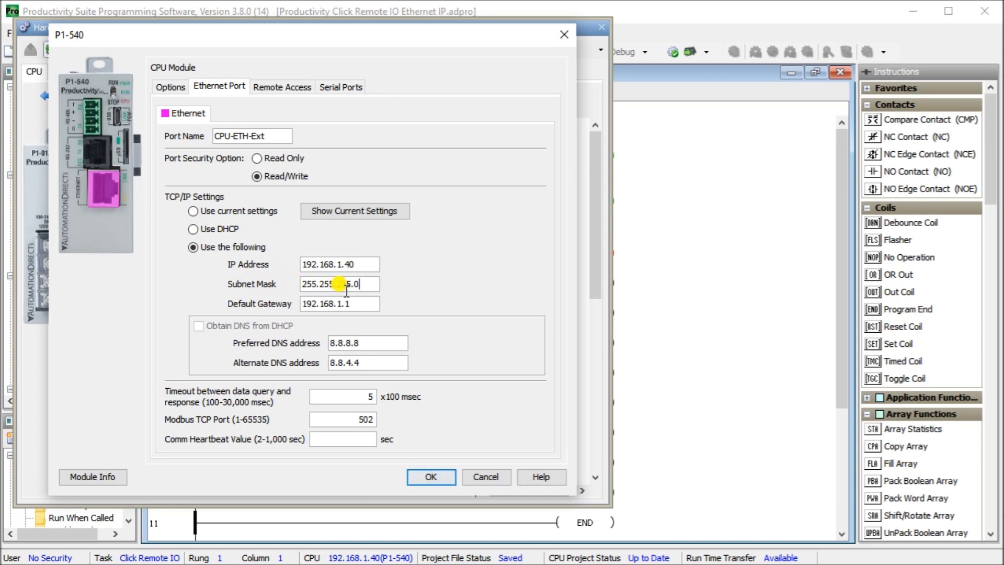
left_click(442, 473)
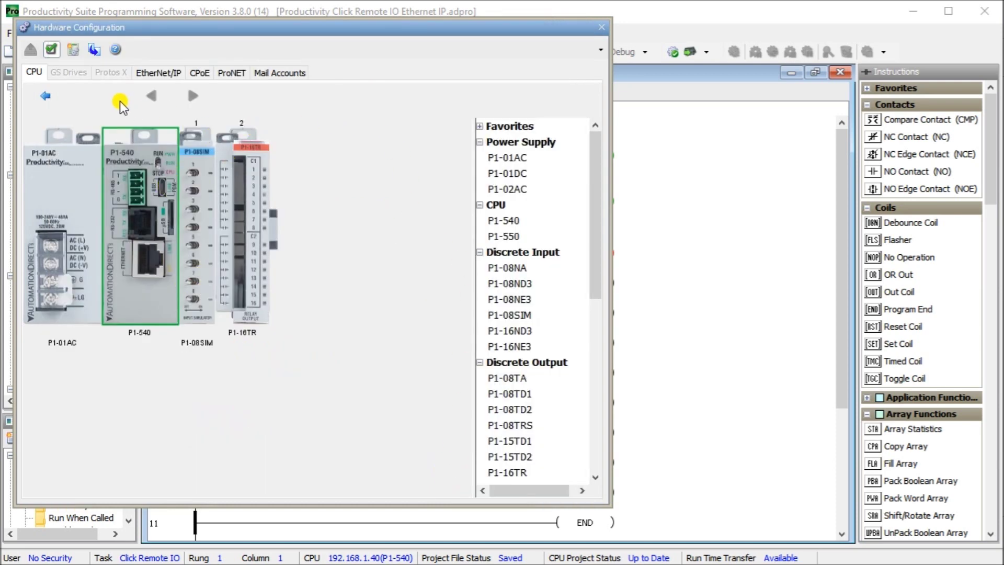
Open the Click_Scanner EtherNet/IP client's properties and check its structure, device name, Ethernet port and IP address.
left_click(155, 74)
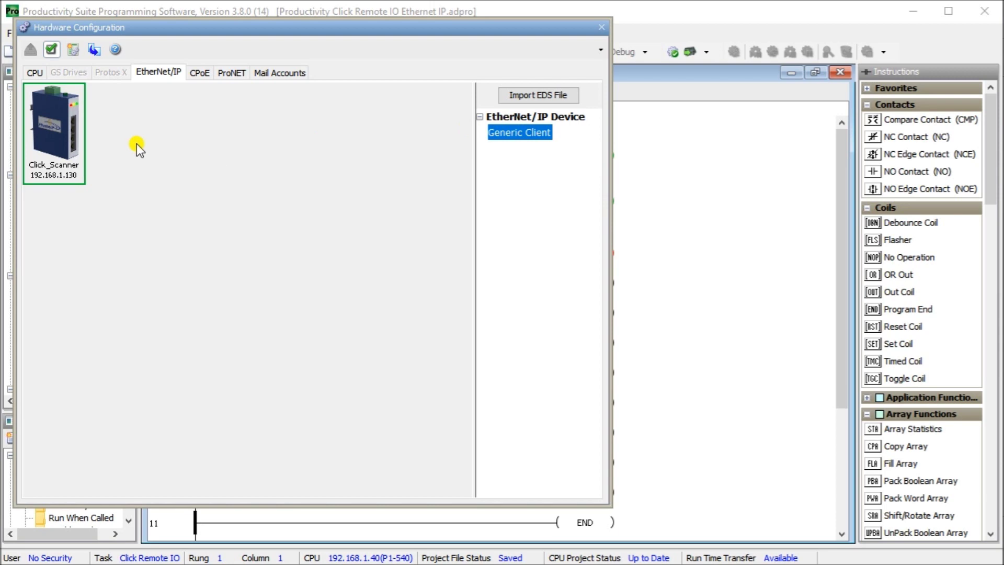
double_click(46, 140)
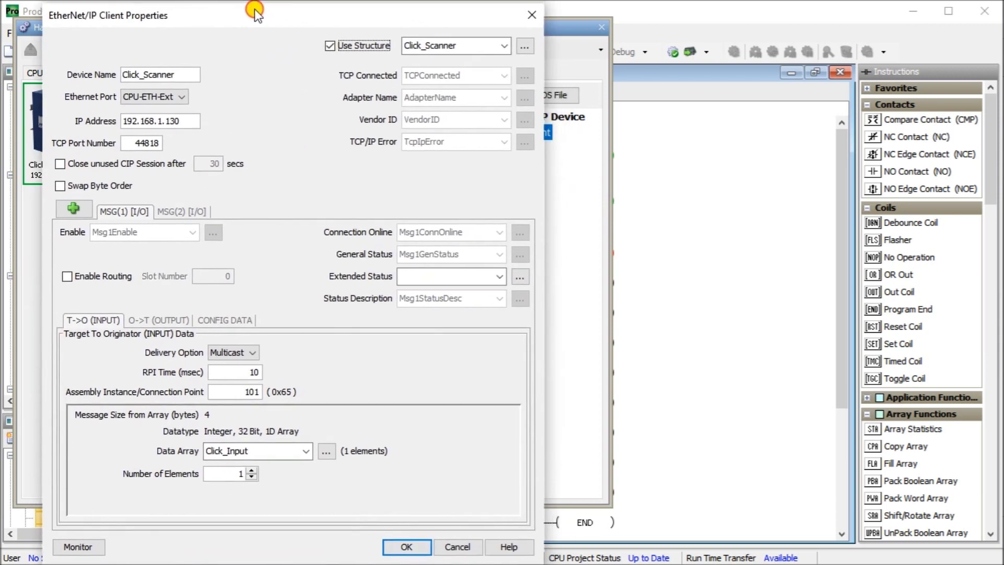
left_click_drag(255, 13, 242, 9)
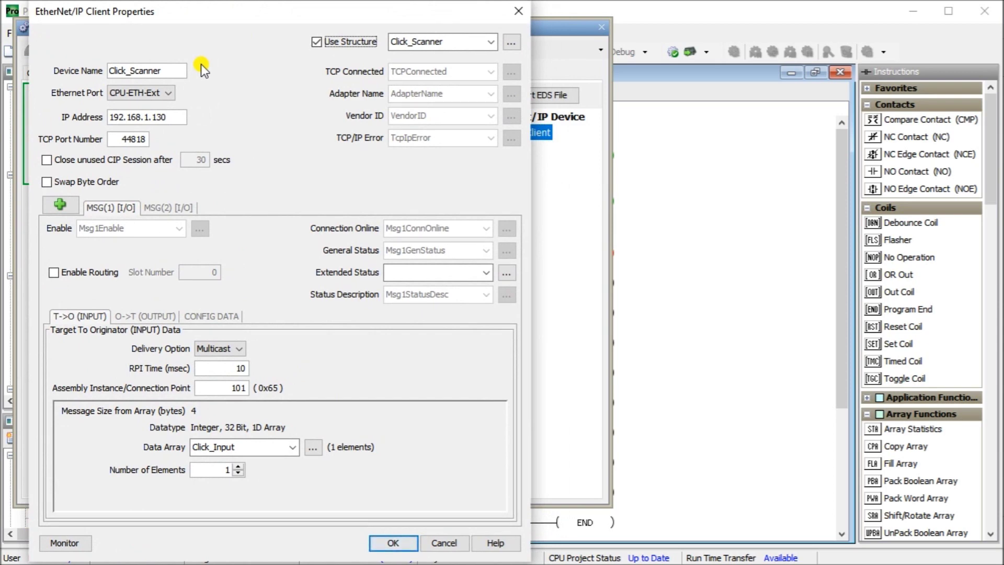
left_click(317, 43)
double_click(137, 117)
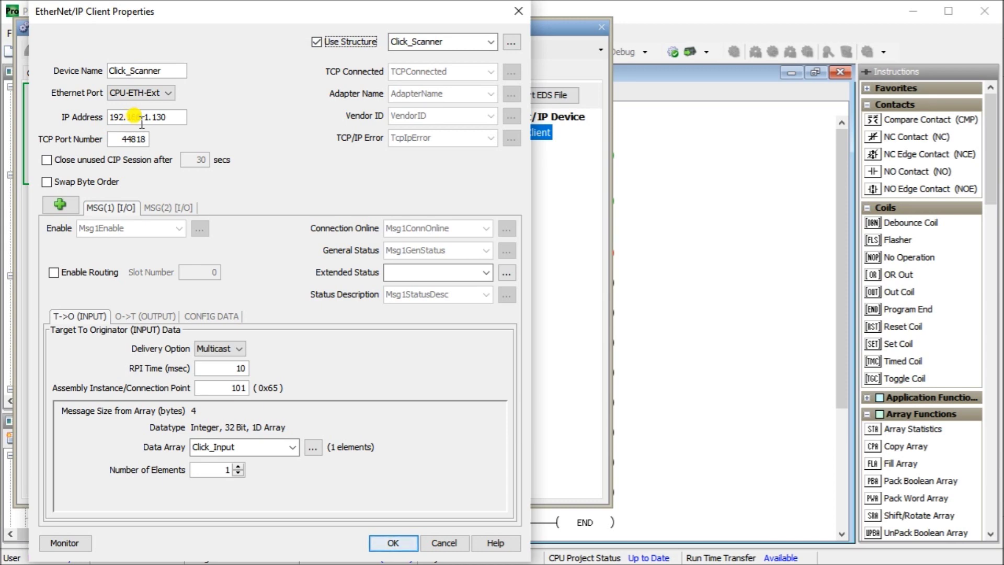
left_click(141, 120)
Check which message types can be added to the Click_Scanner client, without adding one.
left_click(57, 205)
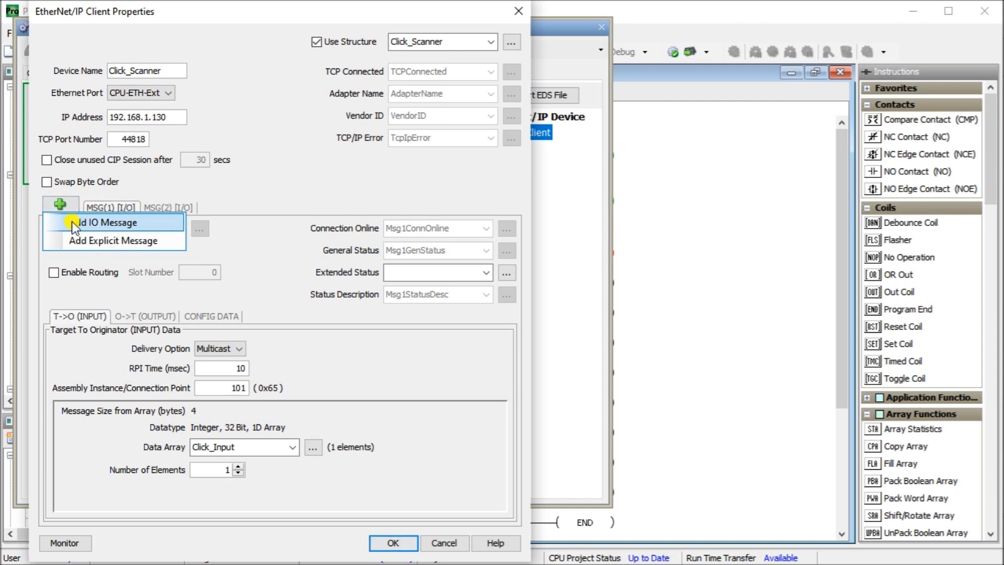
left_click(237, 172)
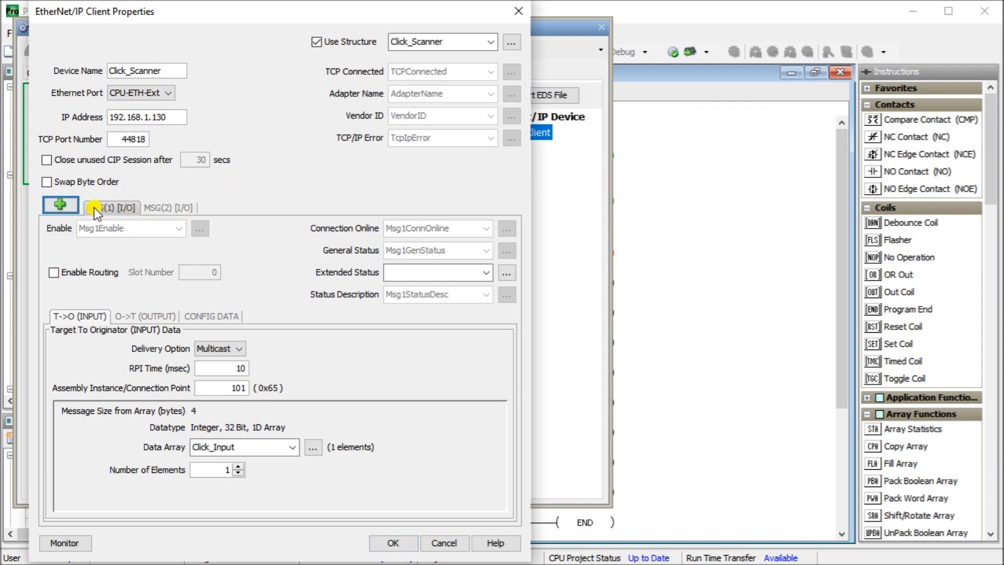
left_click(63, 202)
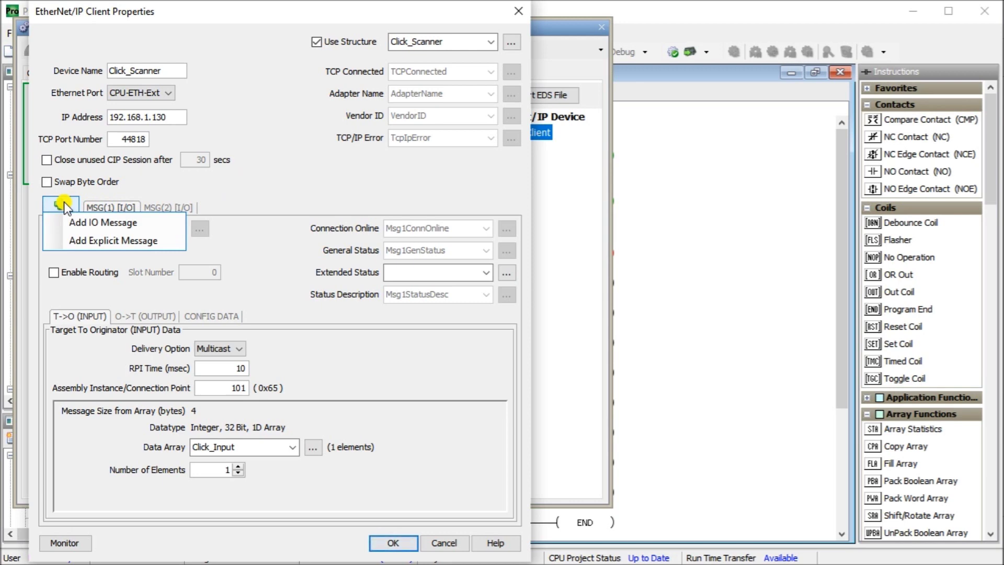
left_click(328, 184)
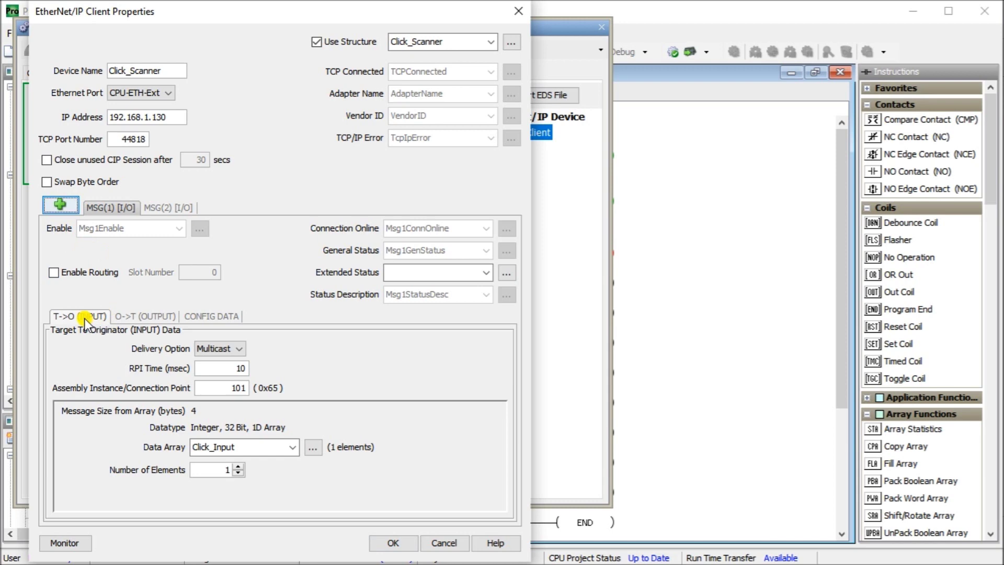
Examine the input, output and configuration data of the first I/O message, including RPI times, connection points and data arrays.
left_click(133, 315)
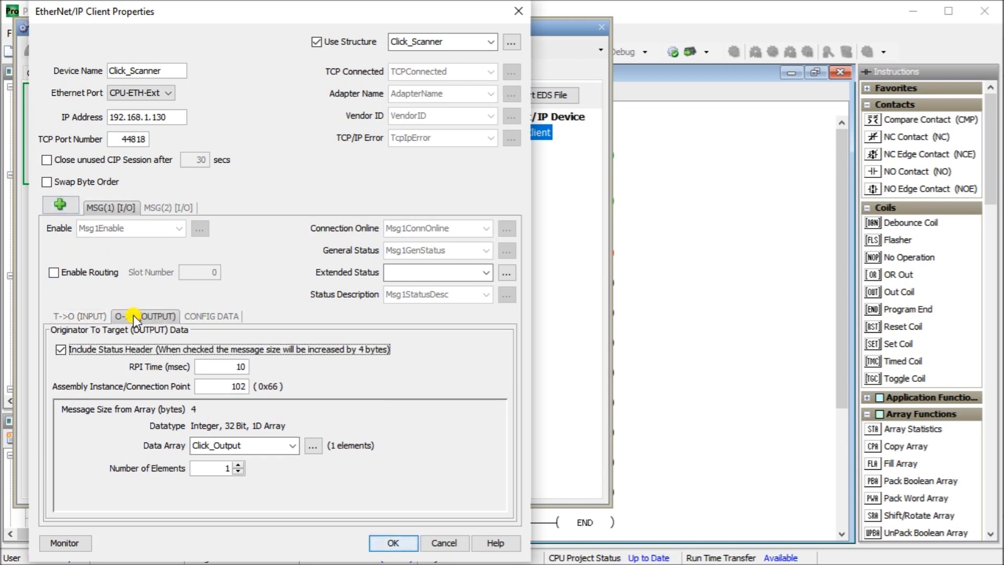
left_click(203, 314)
left_click(76, 316)
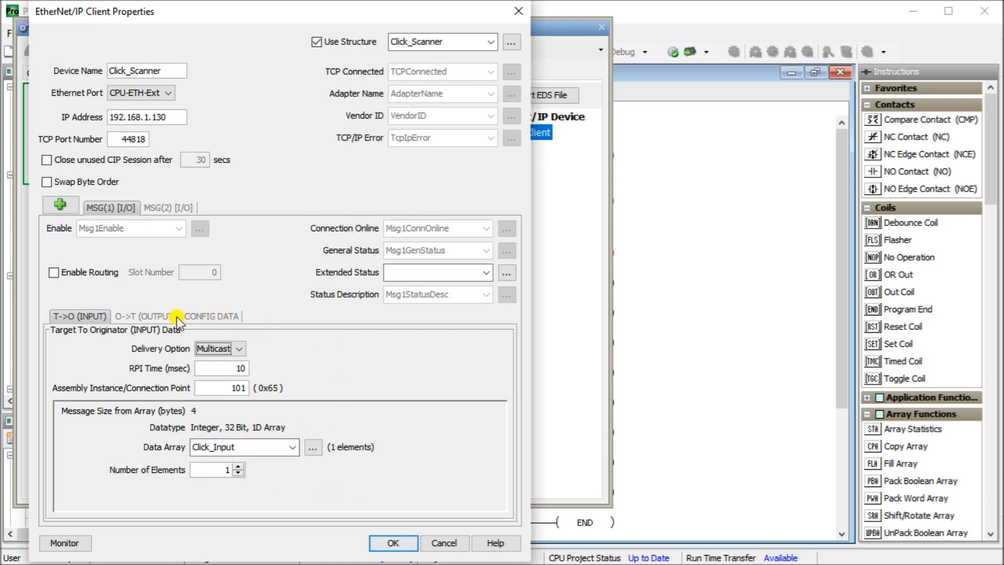
left_click(156, 316)
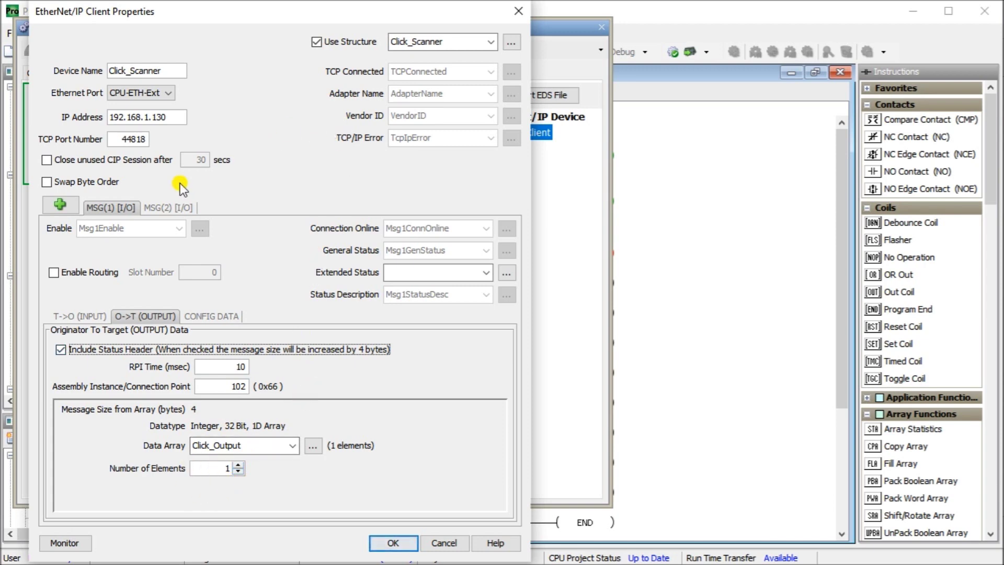
left_click(162, 206)
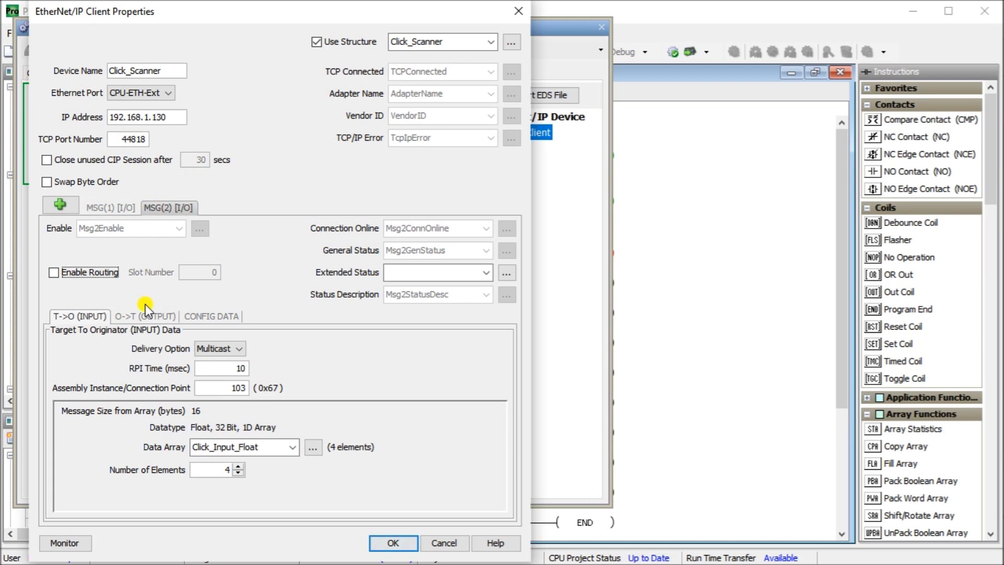
left_click(118, 210)
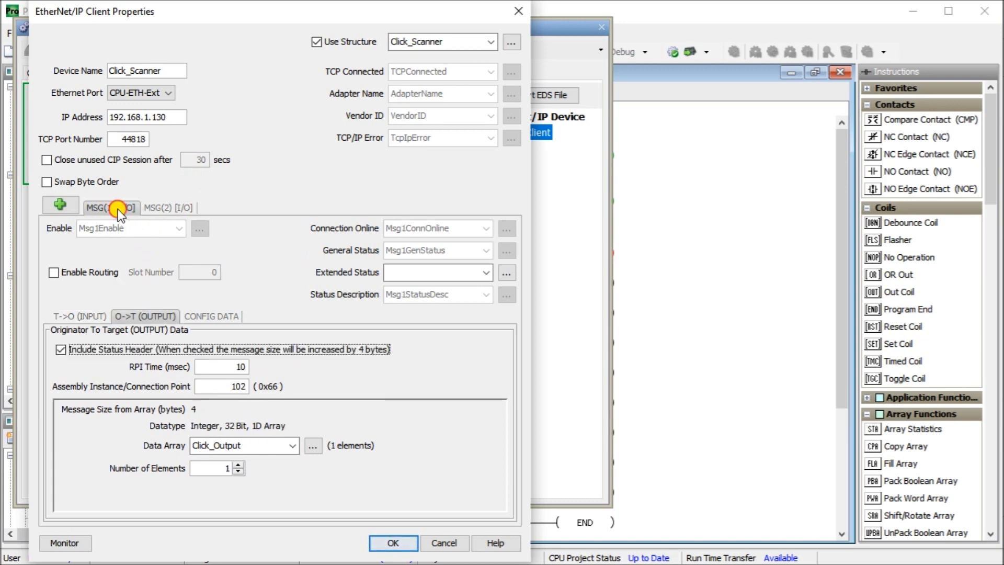
left_click(203, 315)
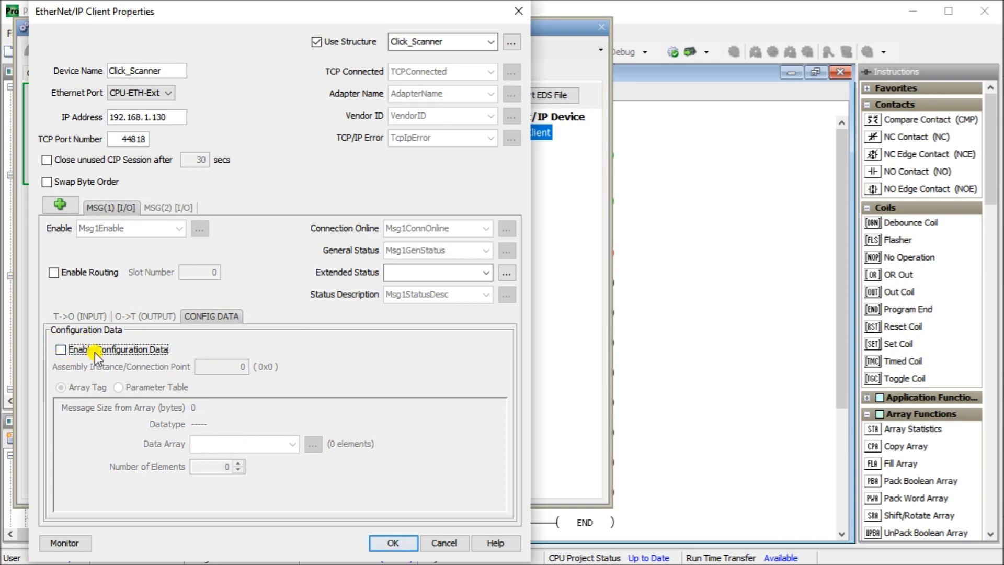
Examine the input, output and configuration data of the second I/O message, and leave the hardware configuration without changes.
left_click(174, 208)
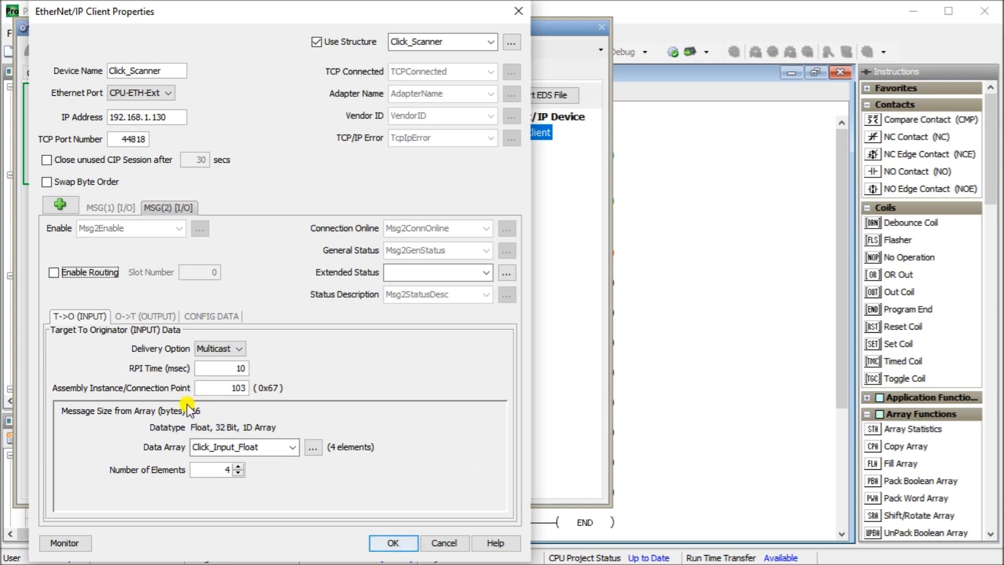
left_click(155, 318)
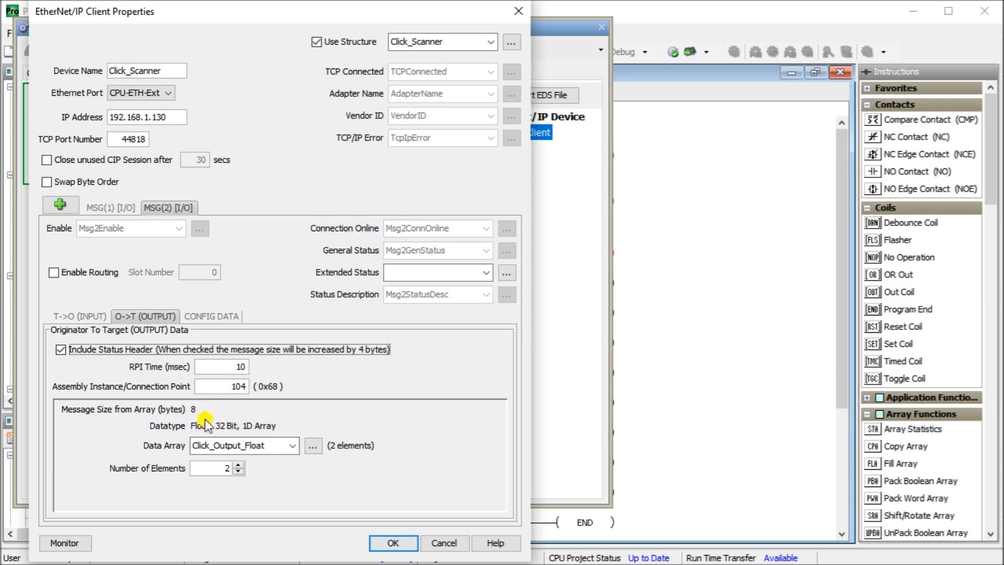
left_click(225, 314)
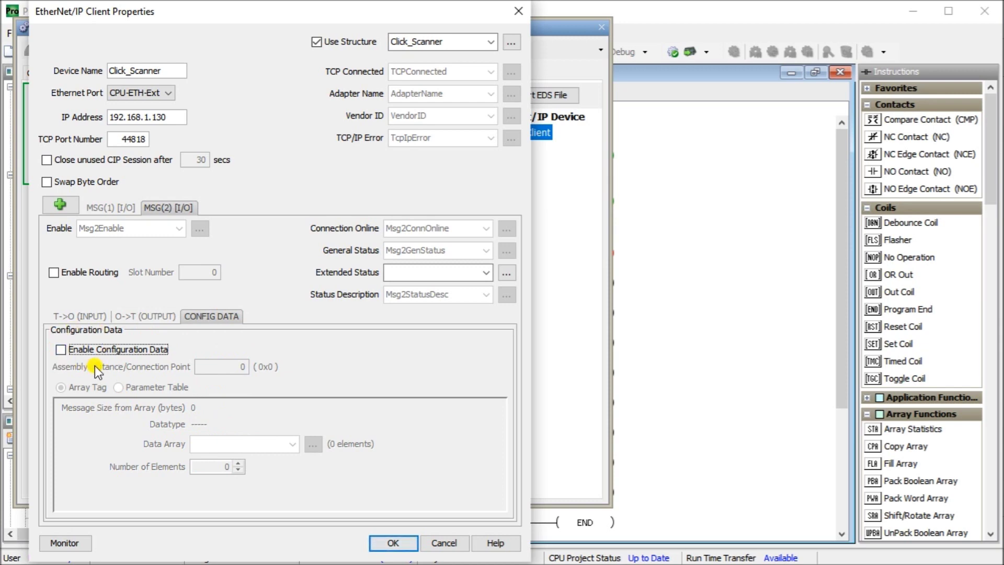
left_click(445, 543)
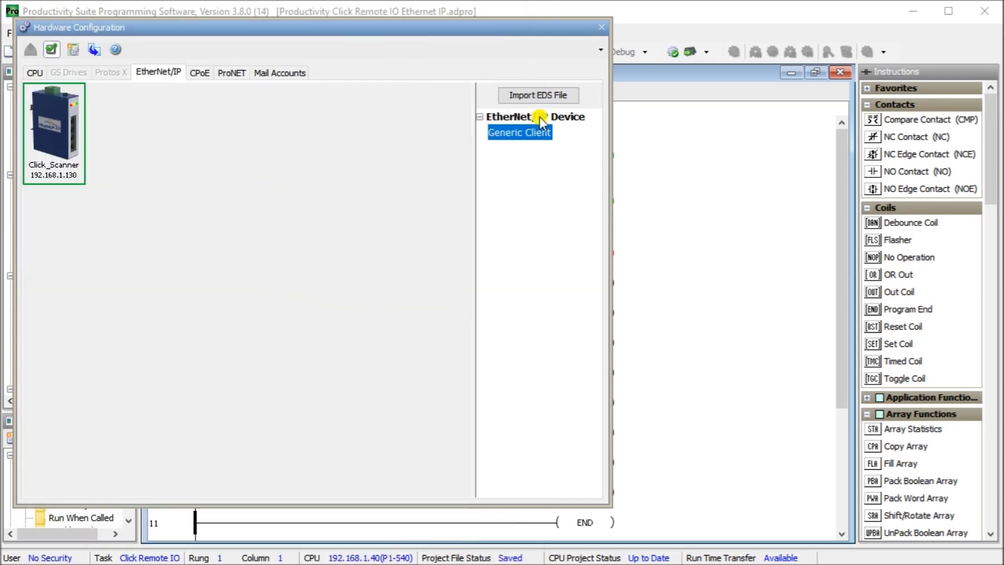
left_click(603, 24)
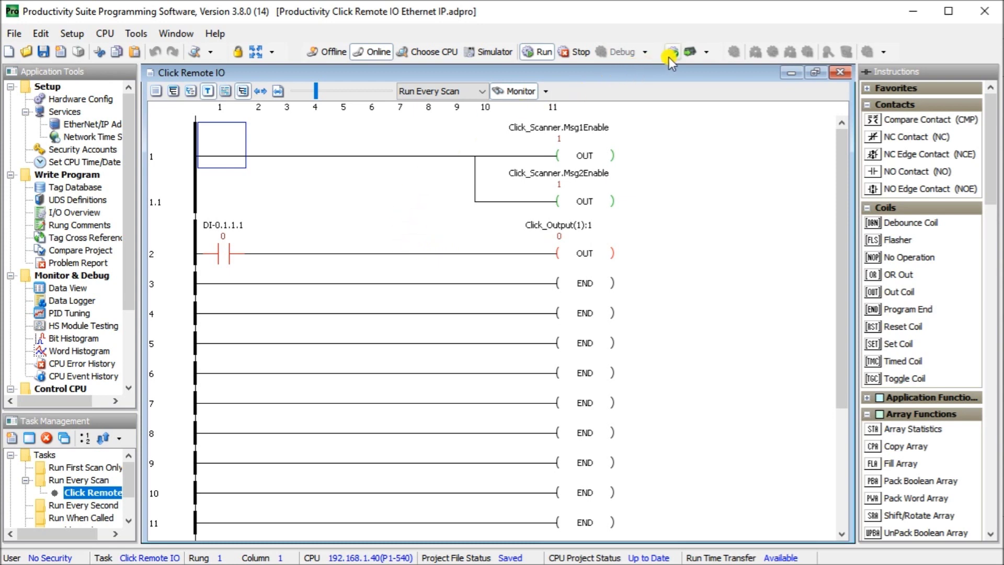
Transfer the project to the Productivity CPU as a Run Time Transfer.
left_click(687, 51)
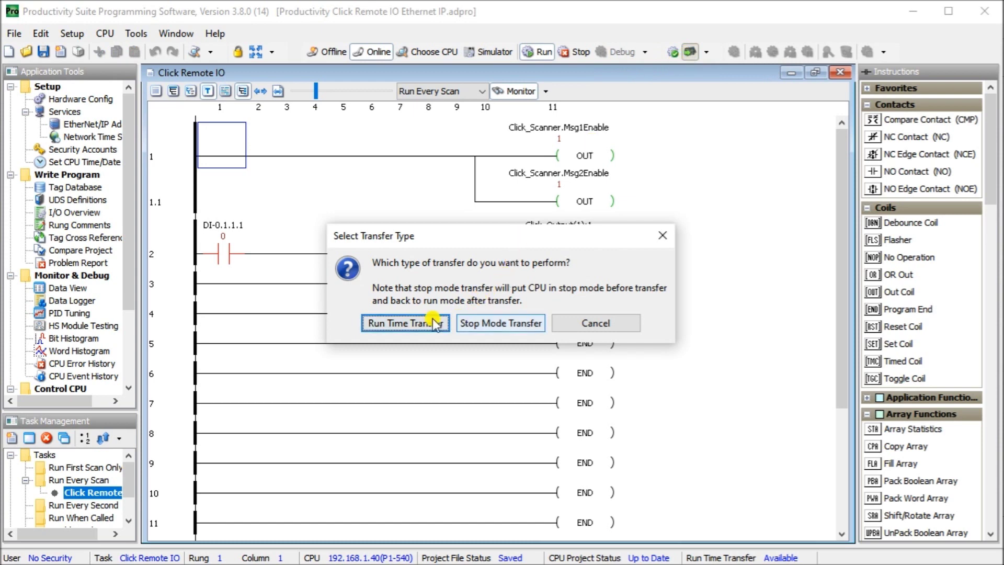
left_click(437, 323)
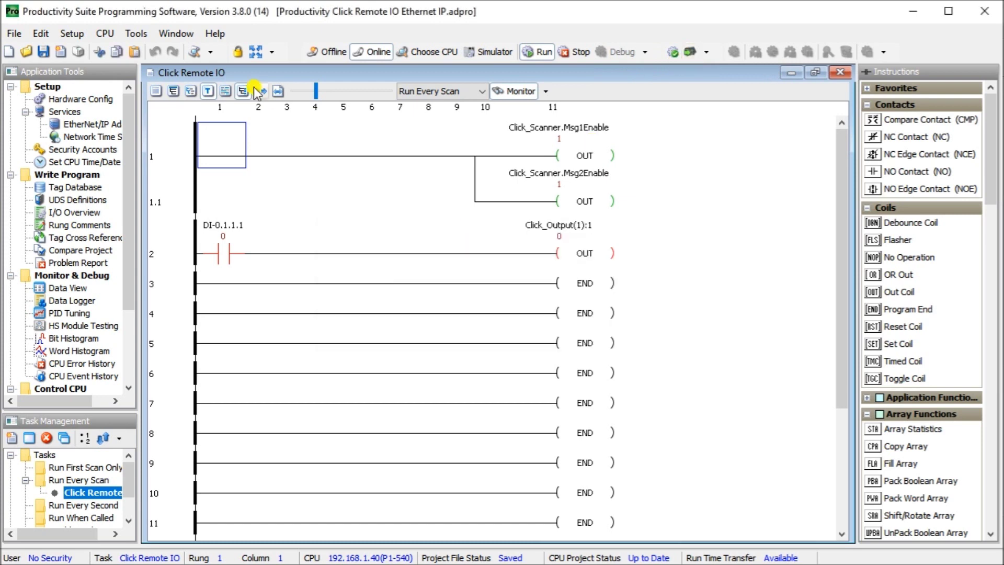
Check the Productivity CPU's average scan time and close the readout.
left_click(105, 33)
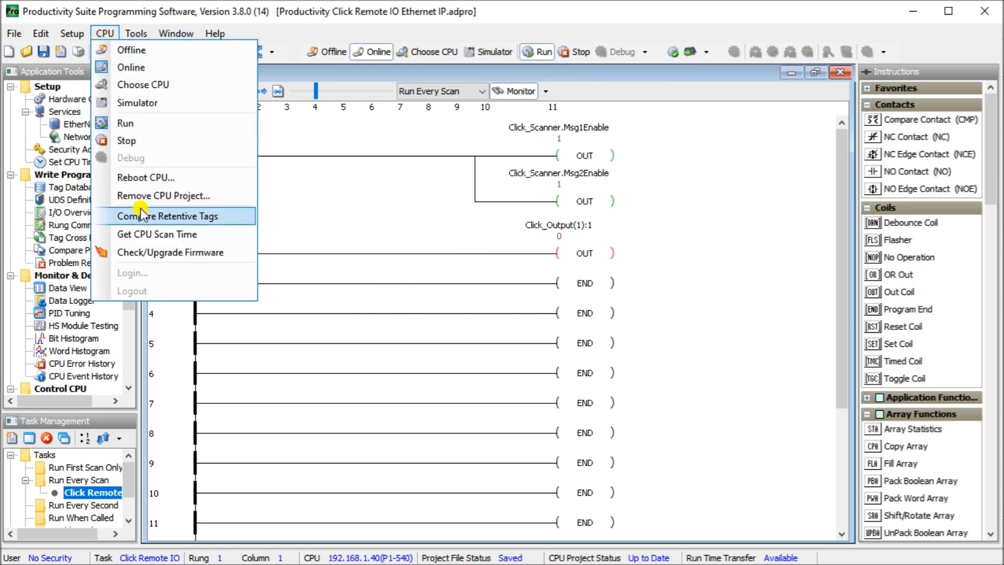
left_click(143, 233)
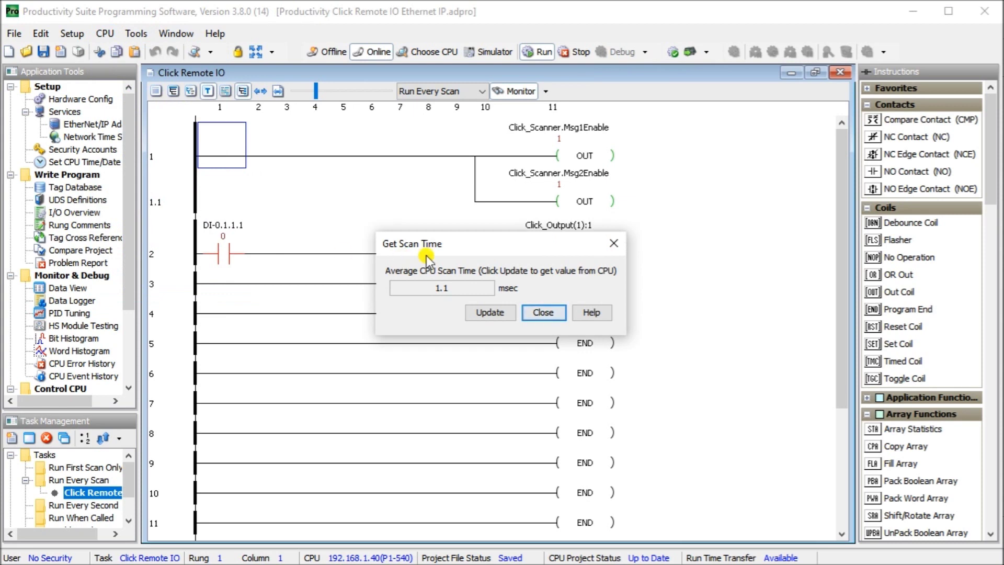
left_click_drag(371, 231, 253, 192)
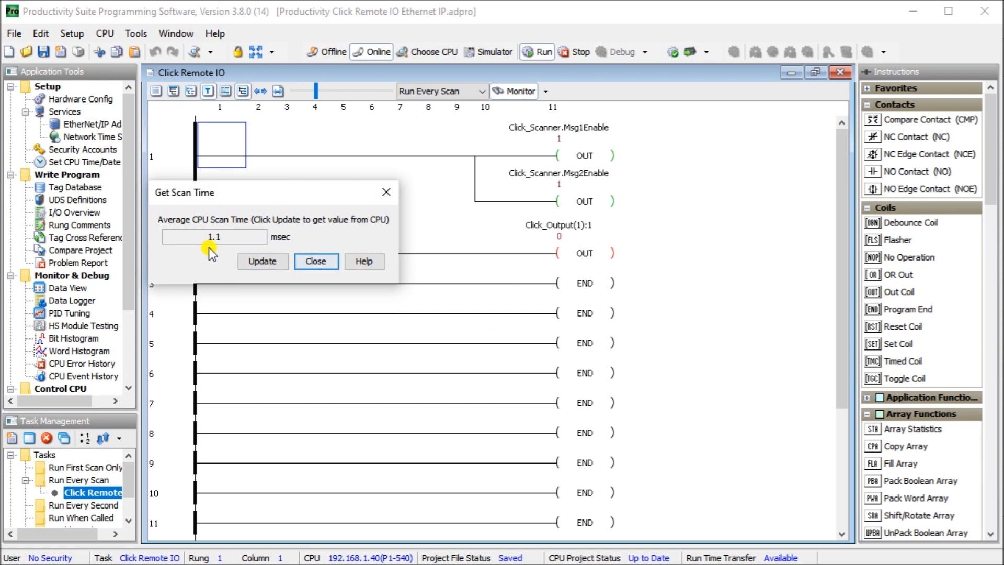
left_click(317, 260)
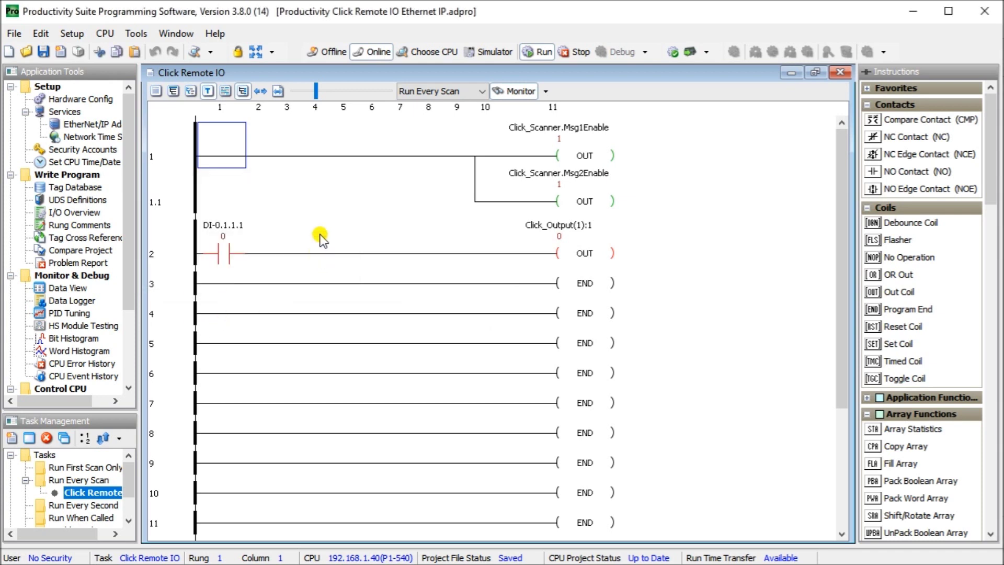
Check the data view monitoring options of the Click_Scanner EtherNet/IP device, and leave the hardware configuration without changes.
left_click(81, 37)
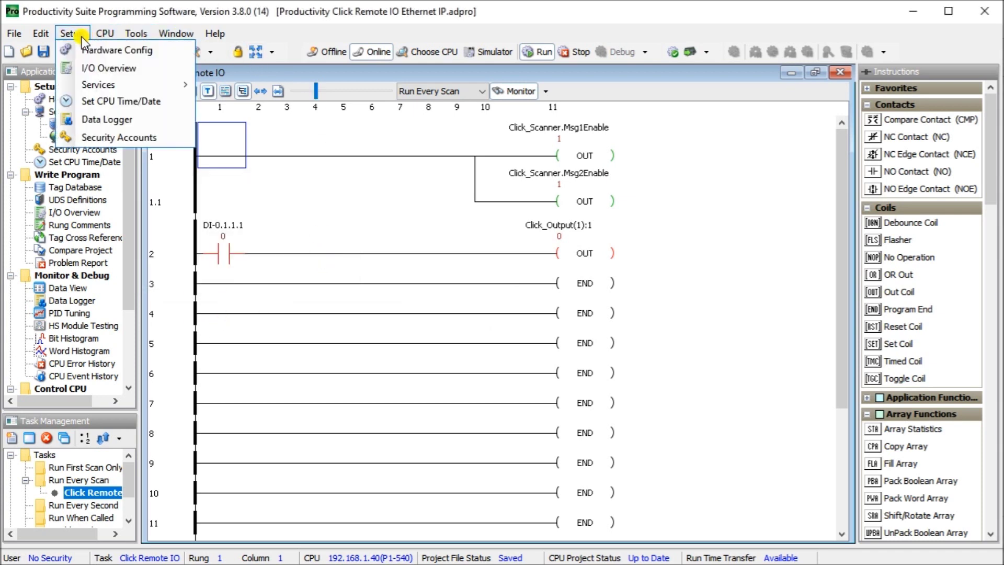
left_click(95, 50)
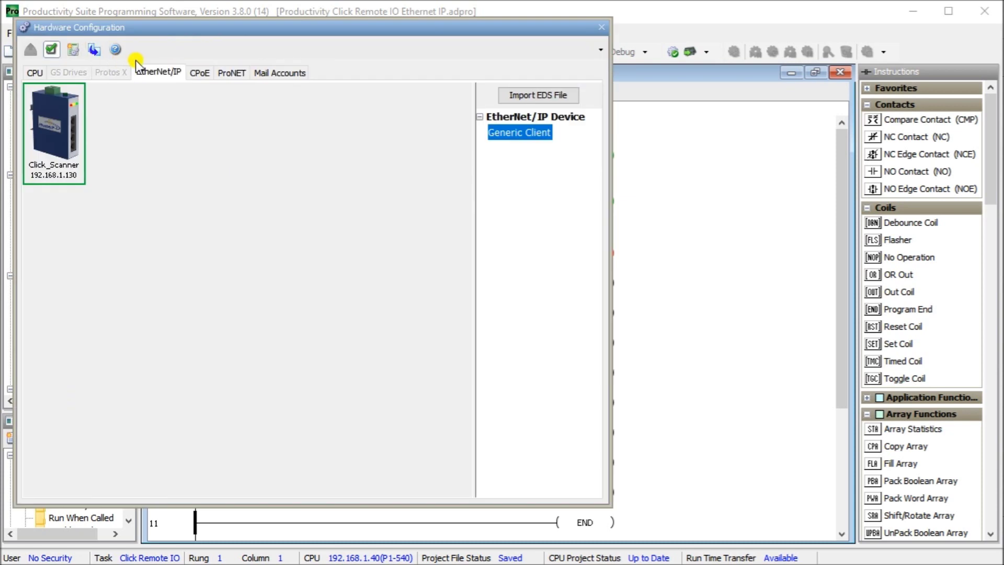
double_click(60, 134)
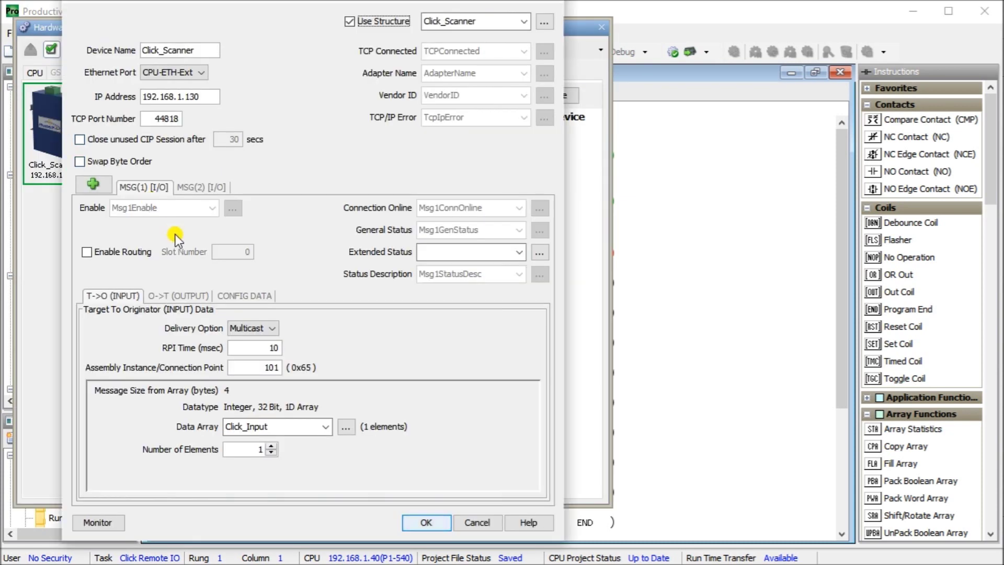
left_click(97, 523)
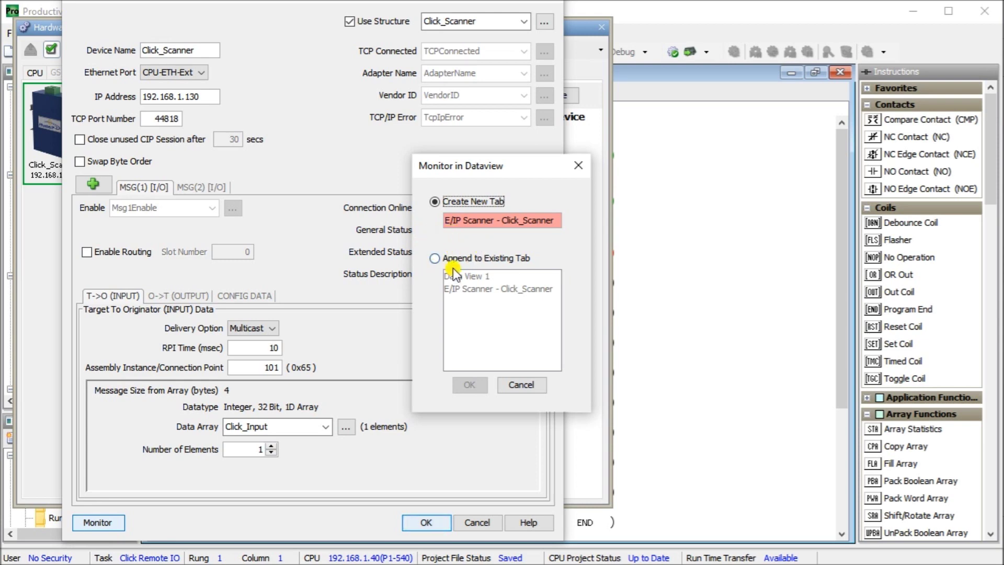
left_click(521, 385)
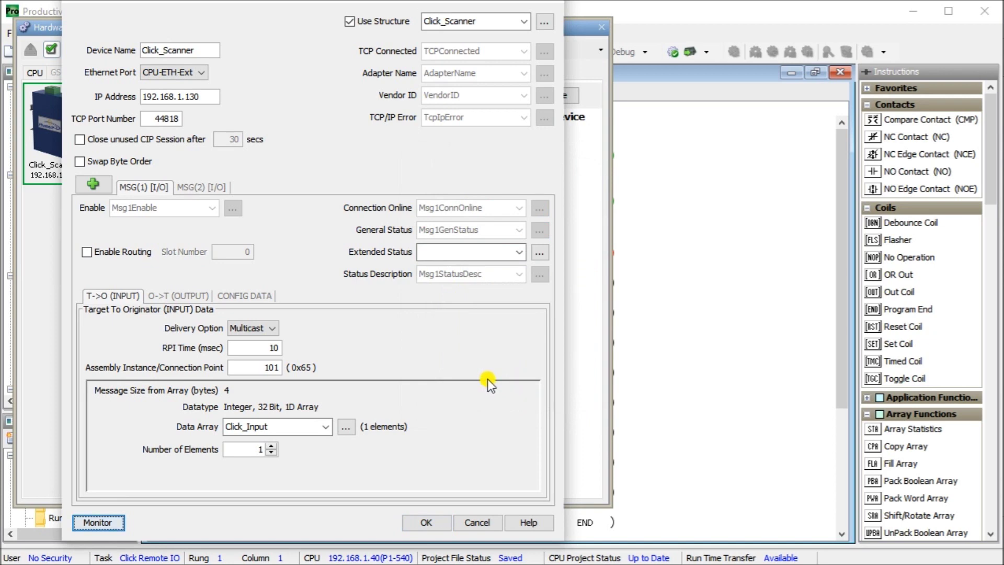
left_click(474, 522)
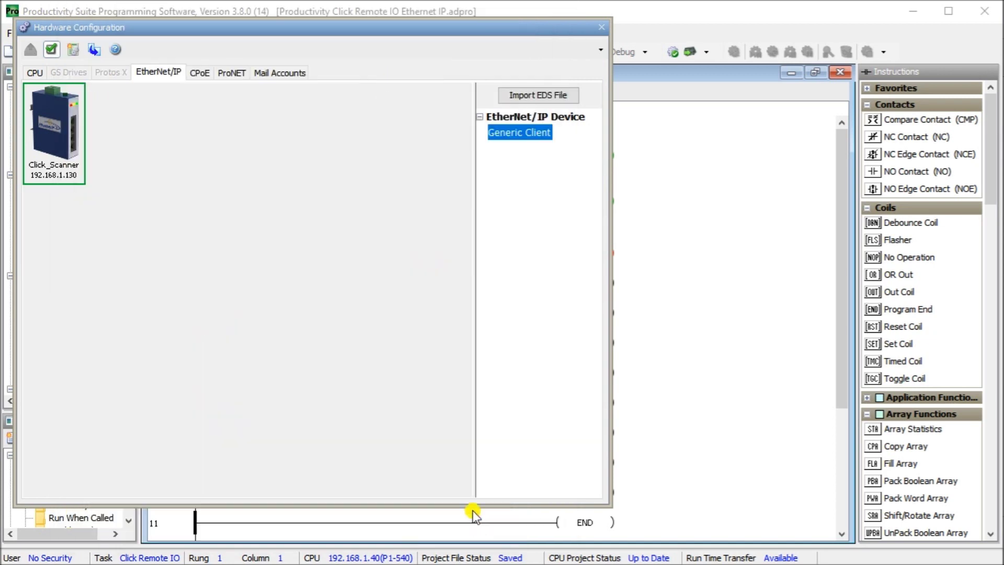
left_click(604, 27)
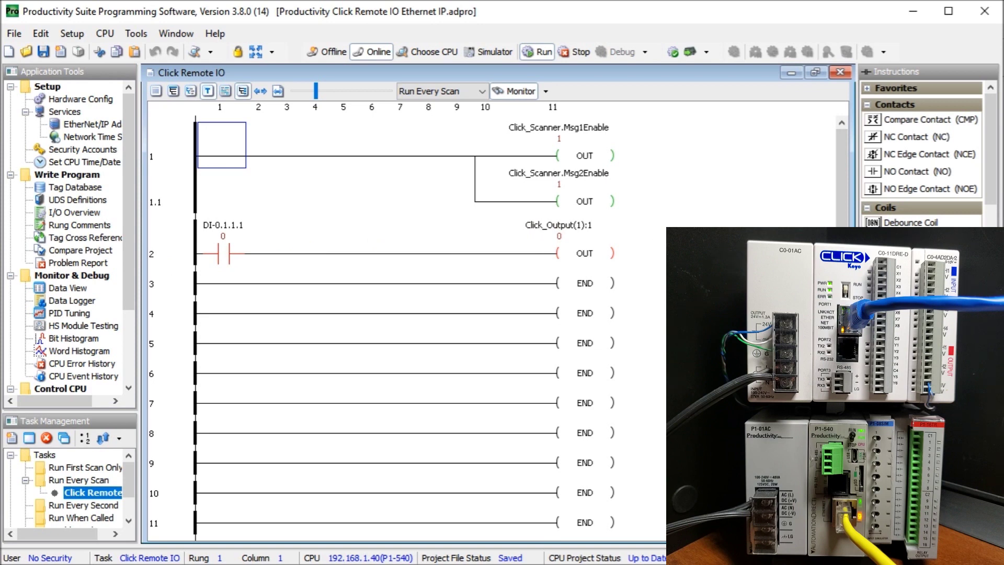
Narrow the Productivity Suite window, switch to the CLICK Programming Software and place its Data View where it can be monitored alongside.
left_click_drag(1002, 296, 417, 297)
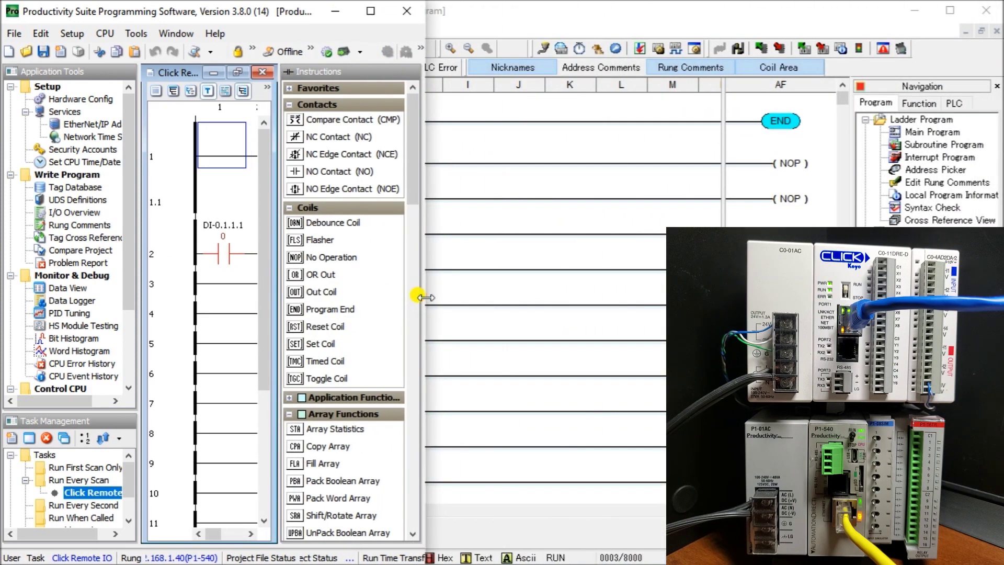
left_click(579, 23)
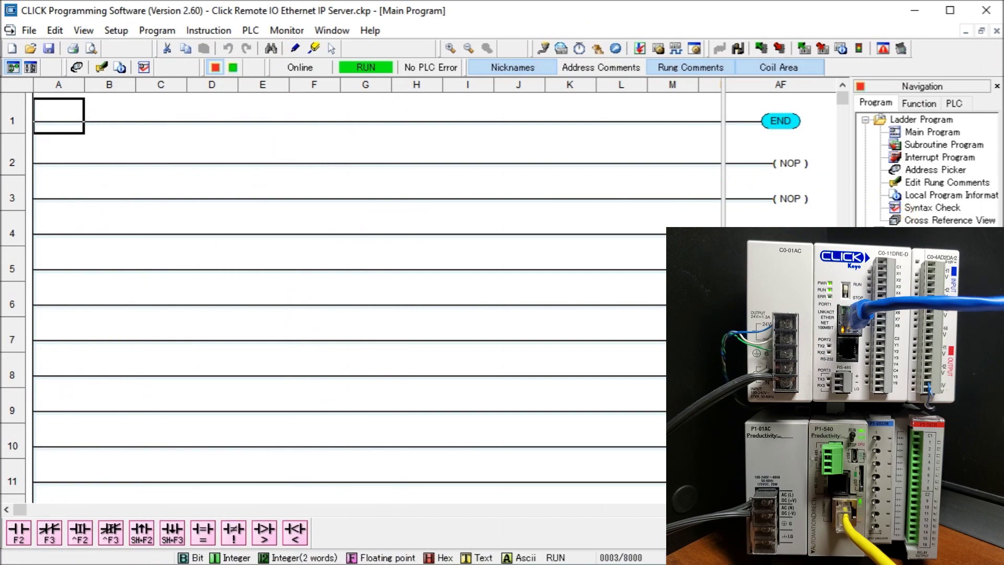
left_click(77, 67)
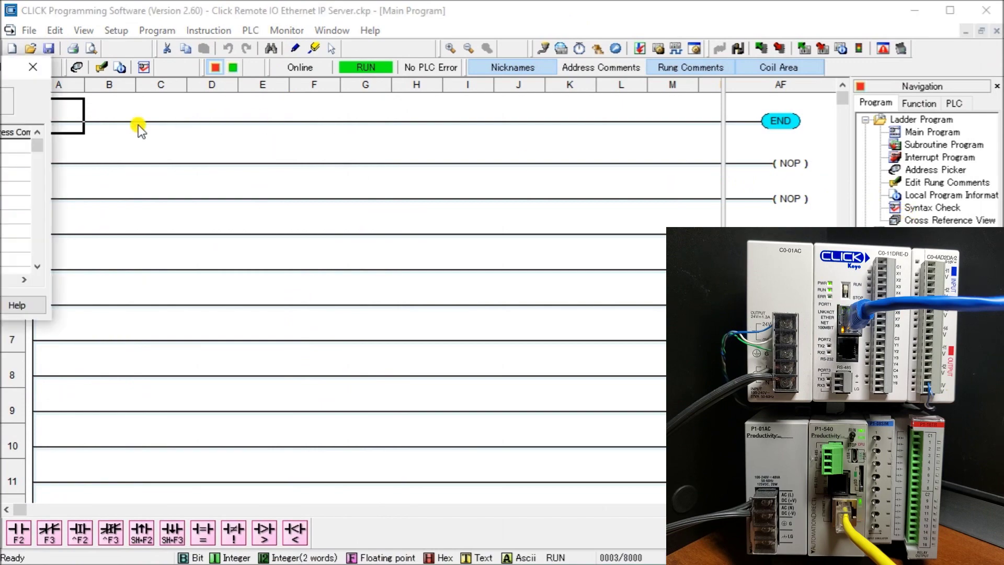
left_click_drag(0, 67, 758, 15)
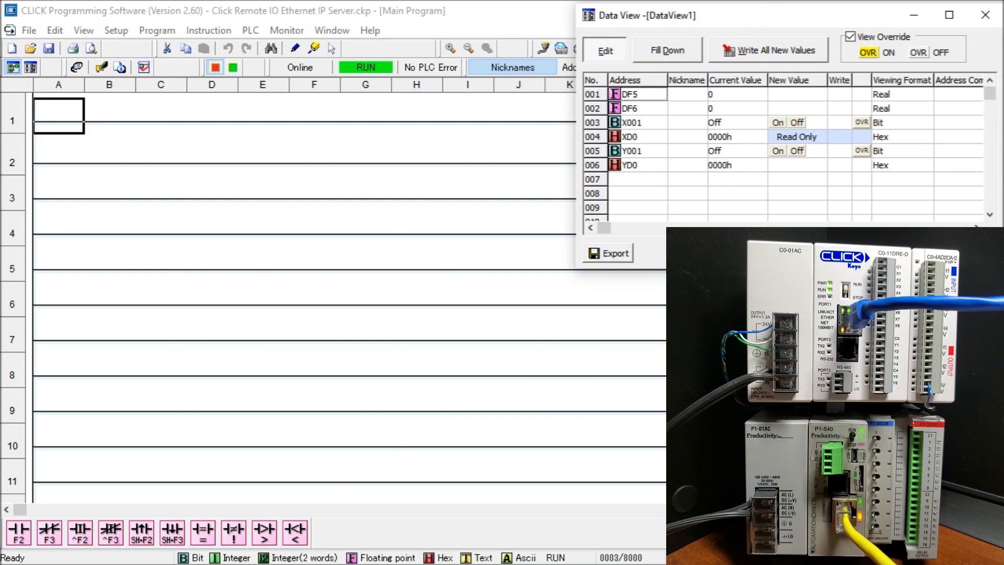
Switch to Productivity Suite and open the Data View to examine the Click_Scanner connection and message status tags.
key("alt+Tab")
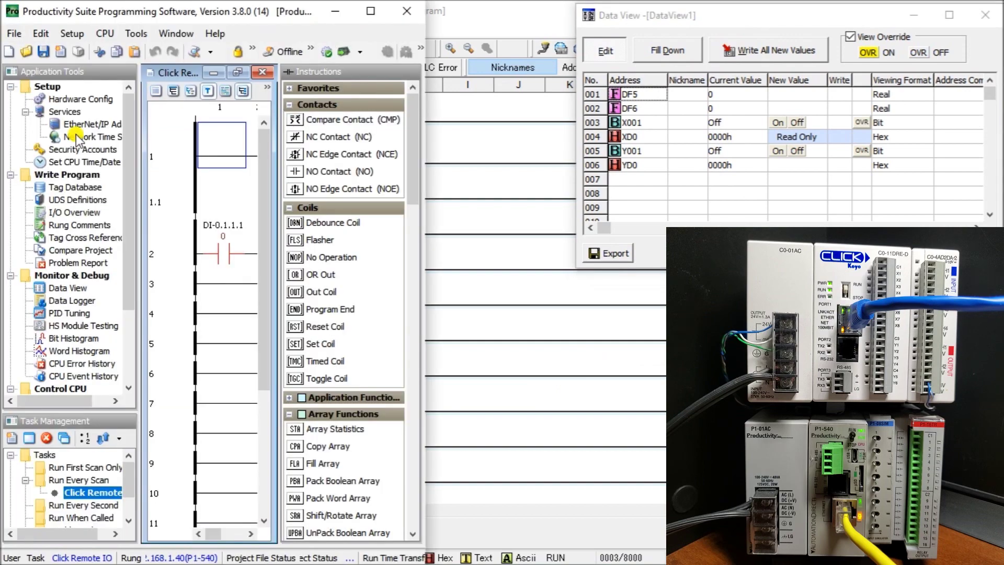
left_click(73, 287)
double_click(73, 287)
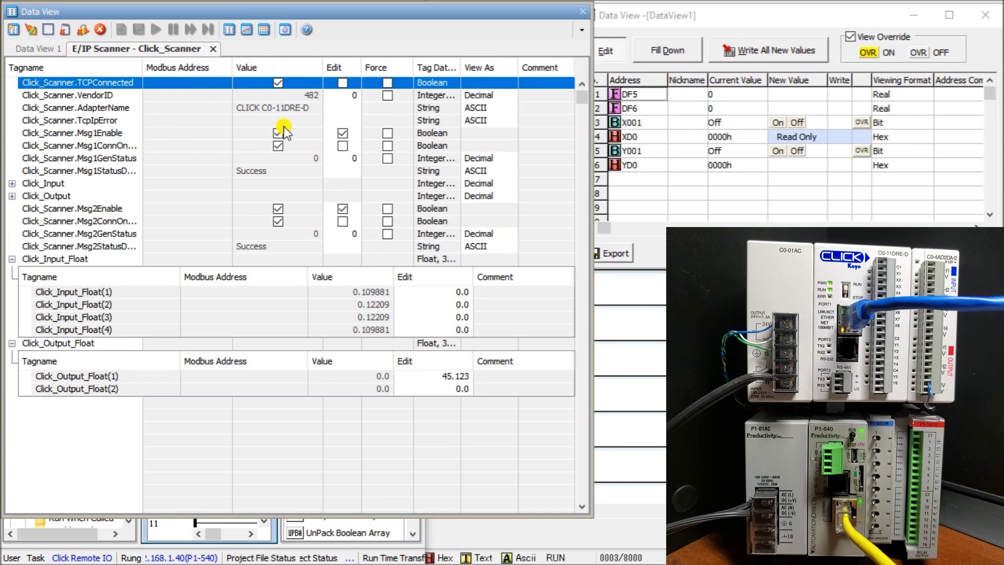
left_click(102, 134)
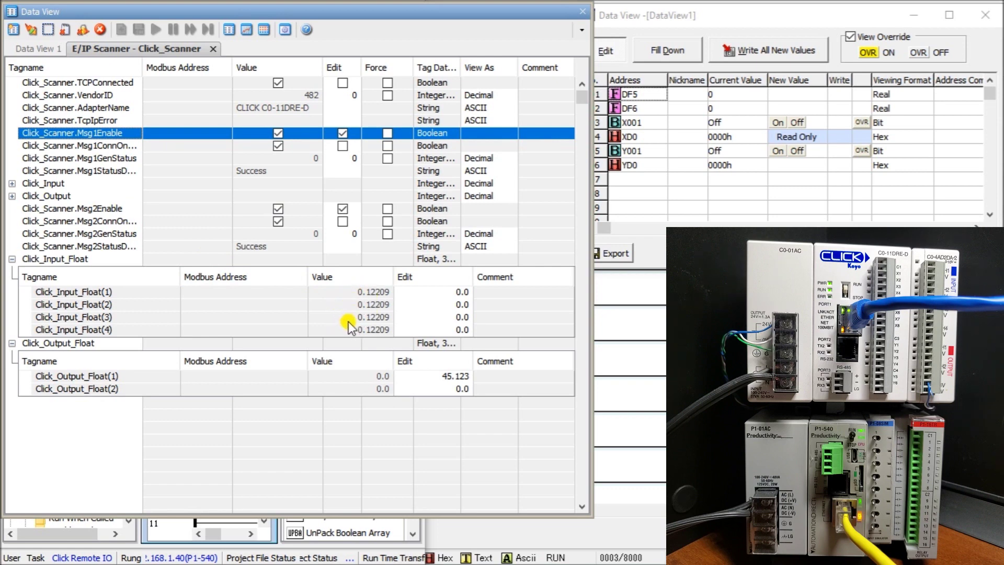
Send 45.123 to Click_Output_Float(1) in the CPU, followed by a second value of 75.12.
double_click(433, 377)
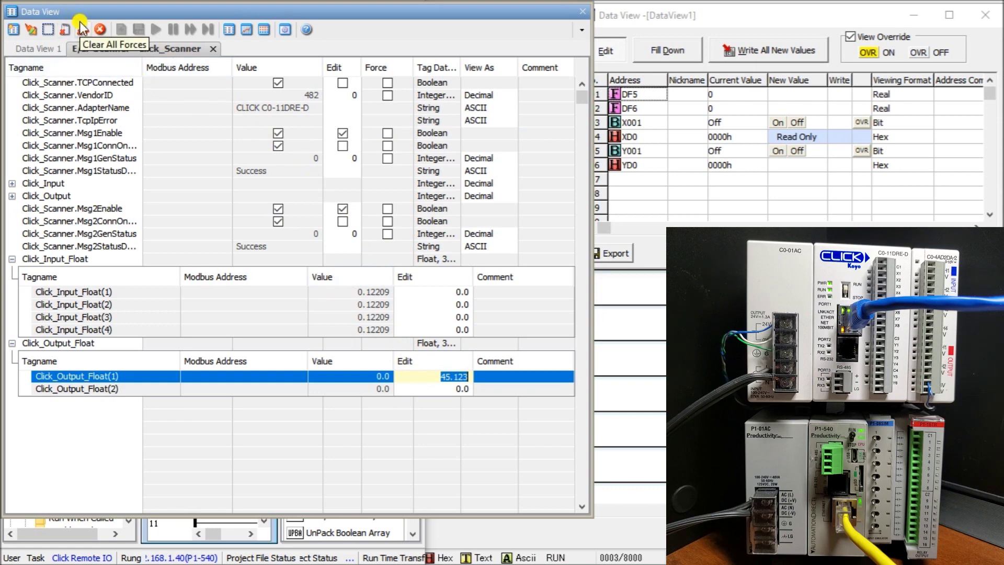
left_click(35, 30)
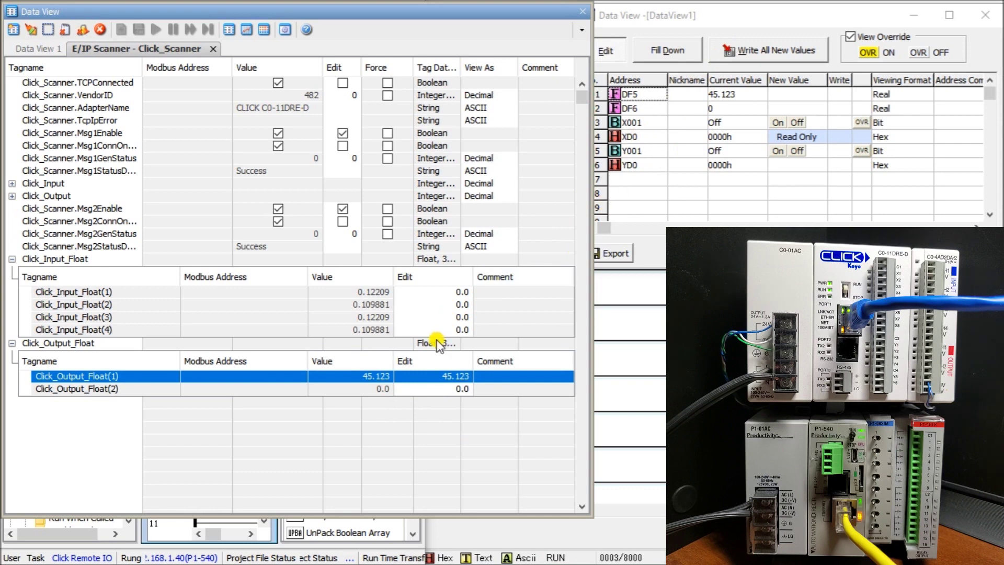
left_click(421, 377)
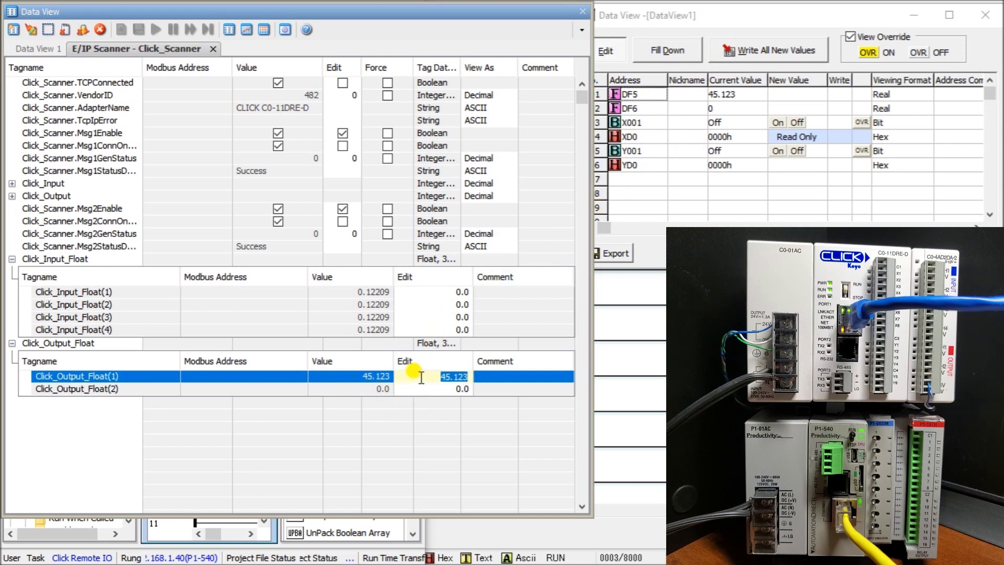
type("75.12")
key("Return")
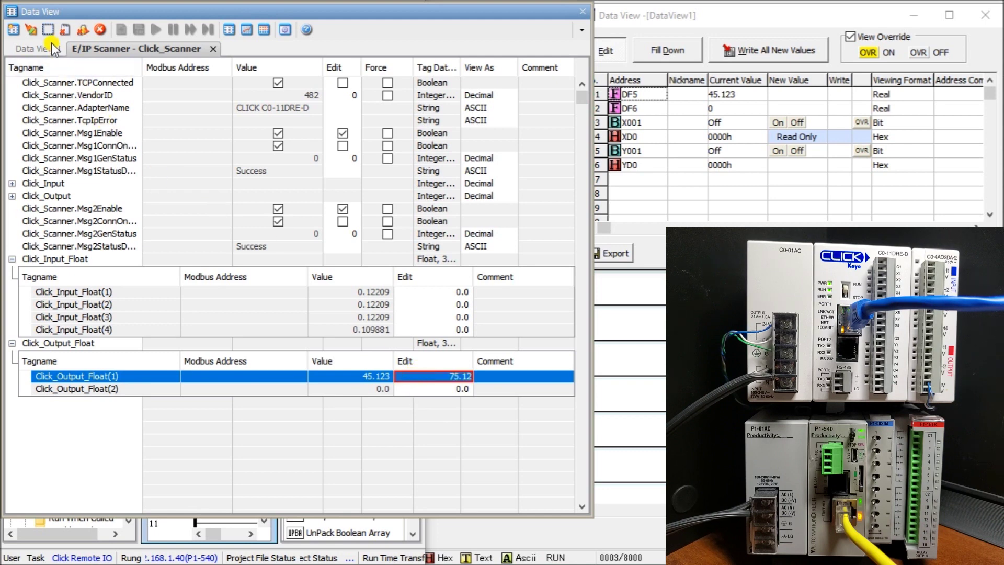
left_click(30, 27)
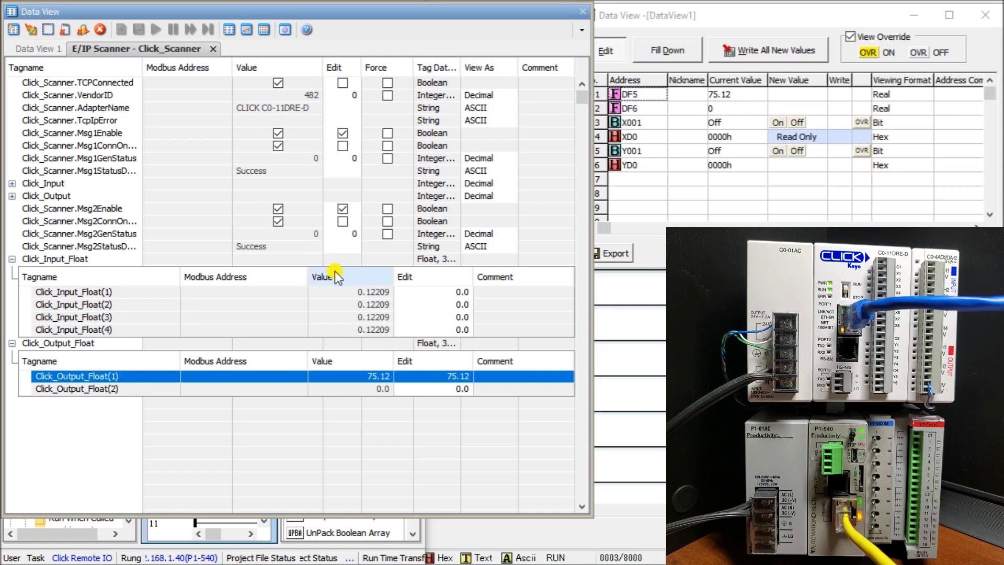
Expand the Click_Input and Click_Output arrays and send the value 7 to Click_Output(1).
left_click(11, 184)
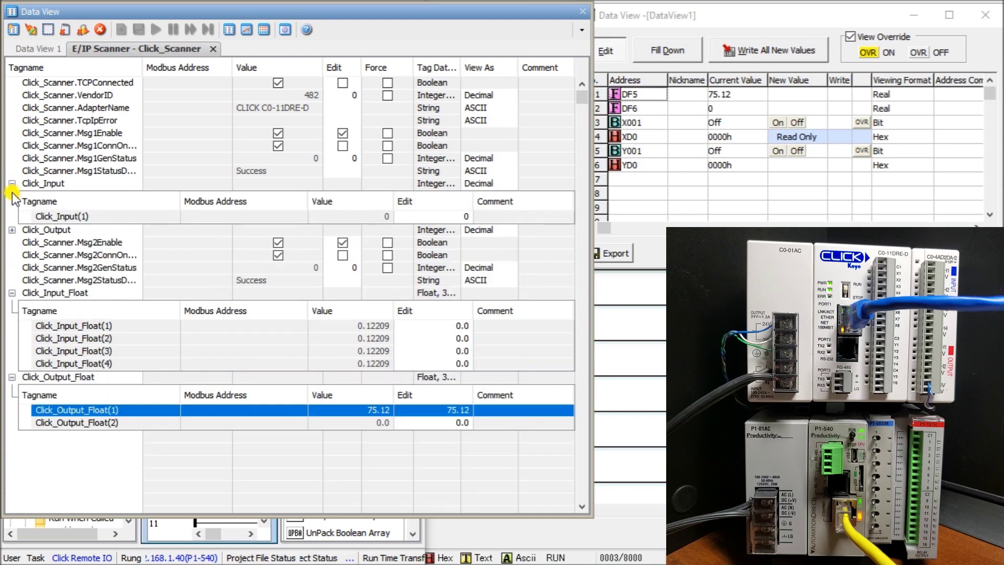
left_click(11, 230)
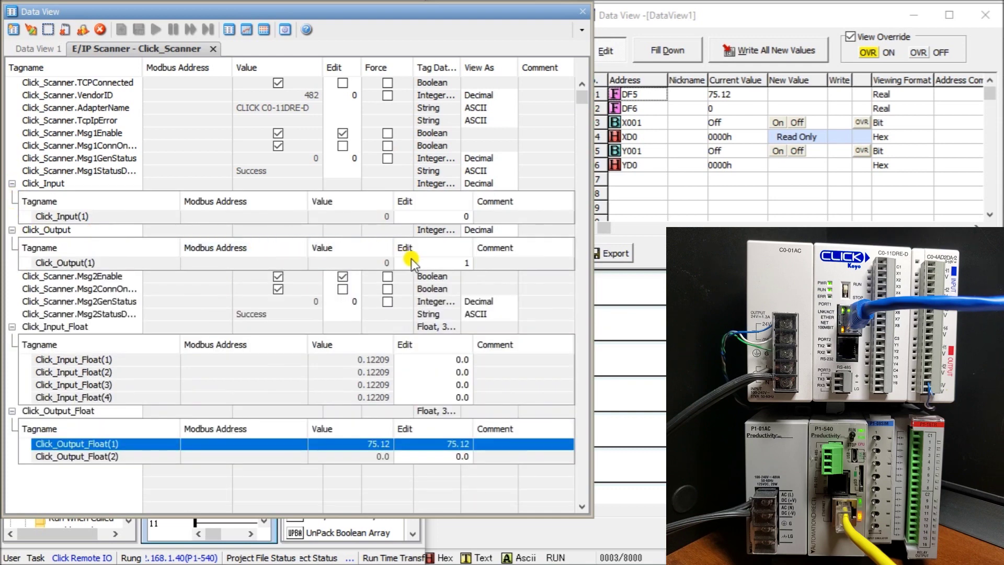
left_click(464, 264)
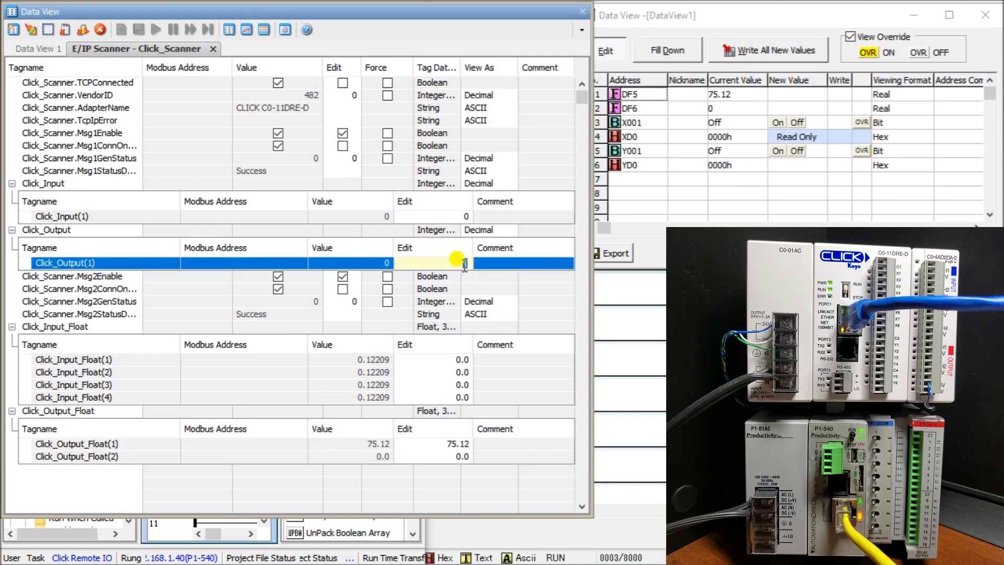
type("7")
left_click(34, 31)
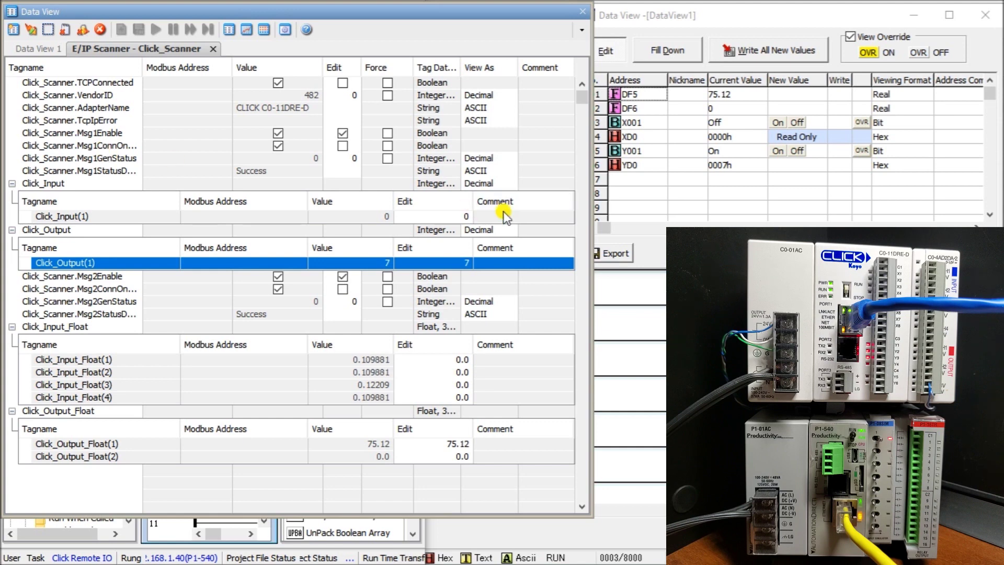
Change Click_Output(1) to 3 and send the edit to the CPU.
left_click(436, 262)
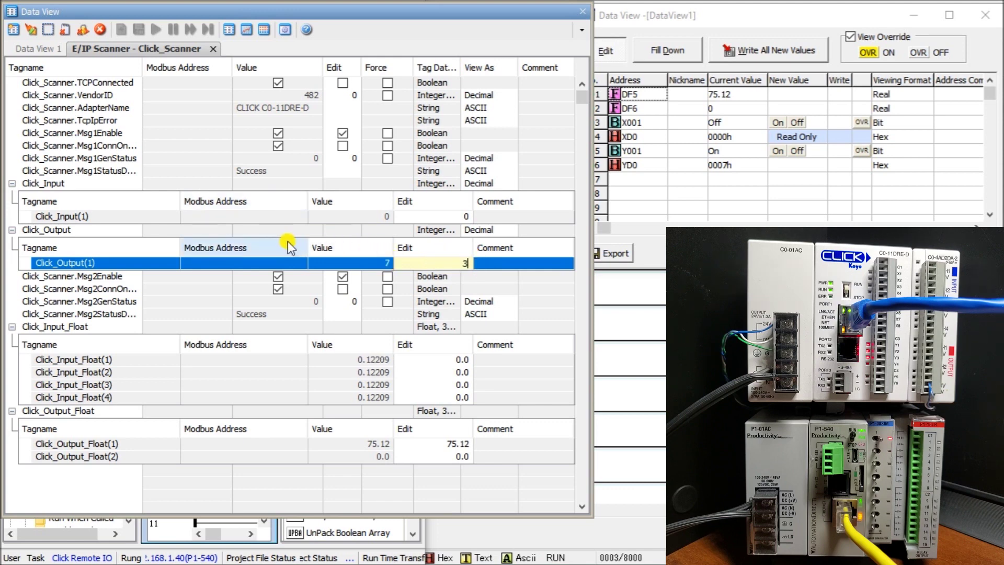
type("3")
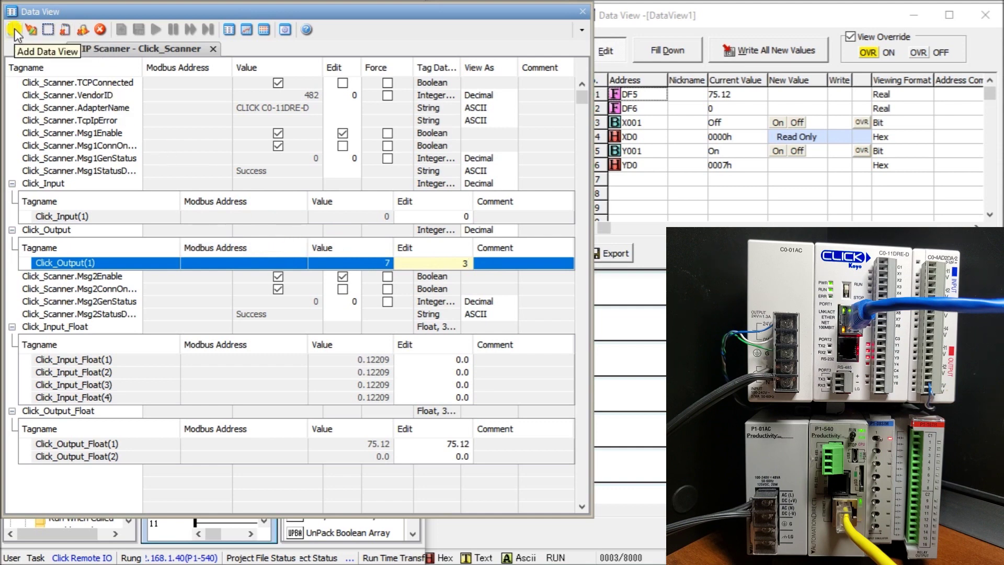
left_click(32, 31)
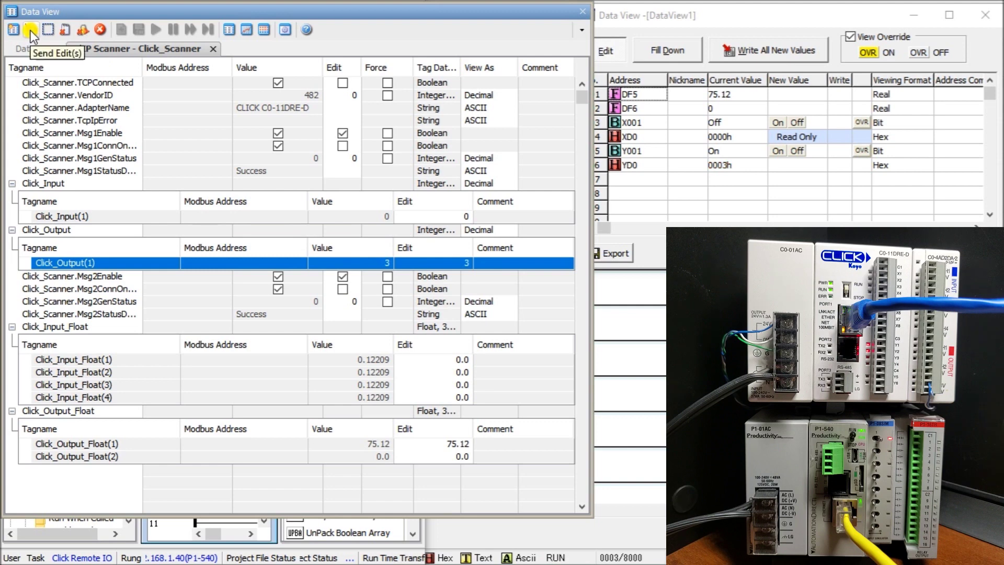